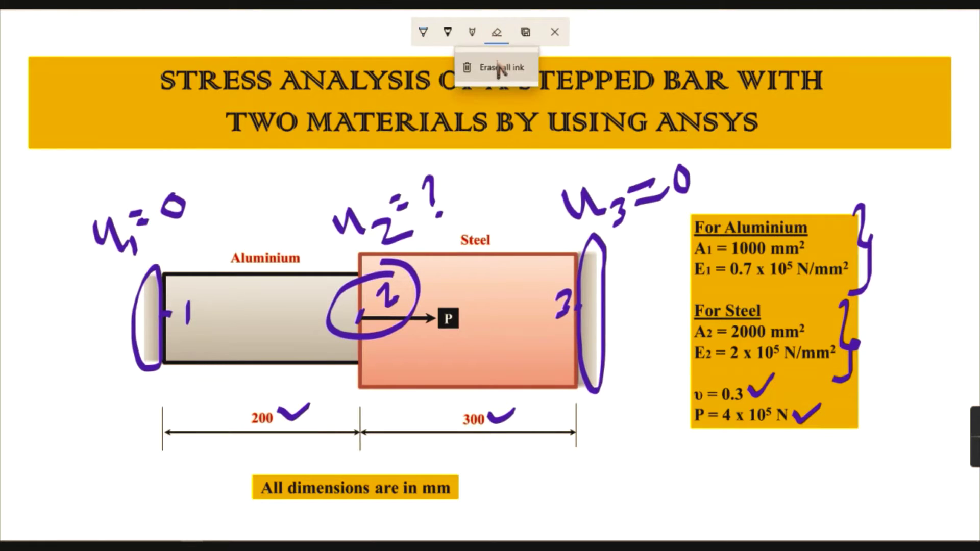
- Erase all ink from the problem slide, switch to ANSYS and restrict the discipline preferences to Structural
left_click(498, 66)
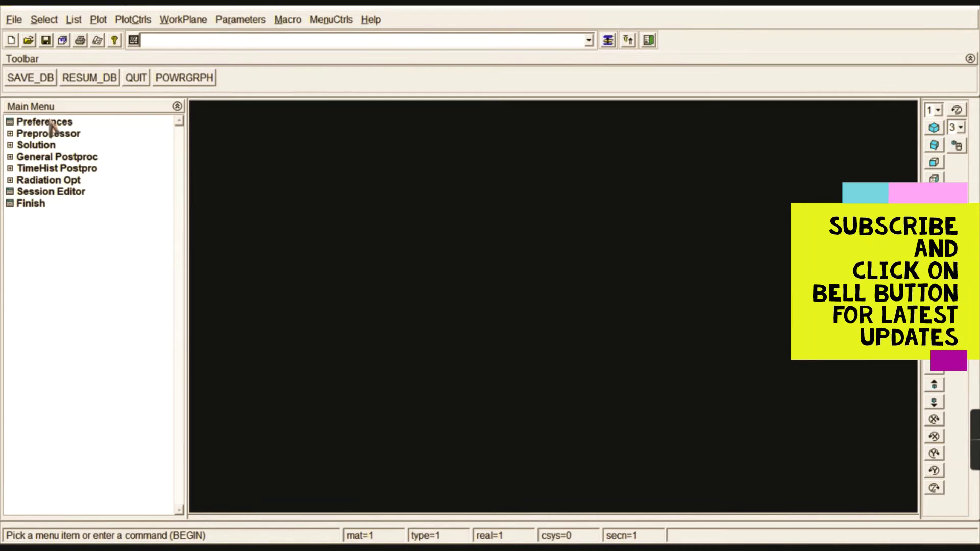
left_click(44, 123)
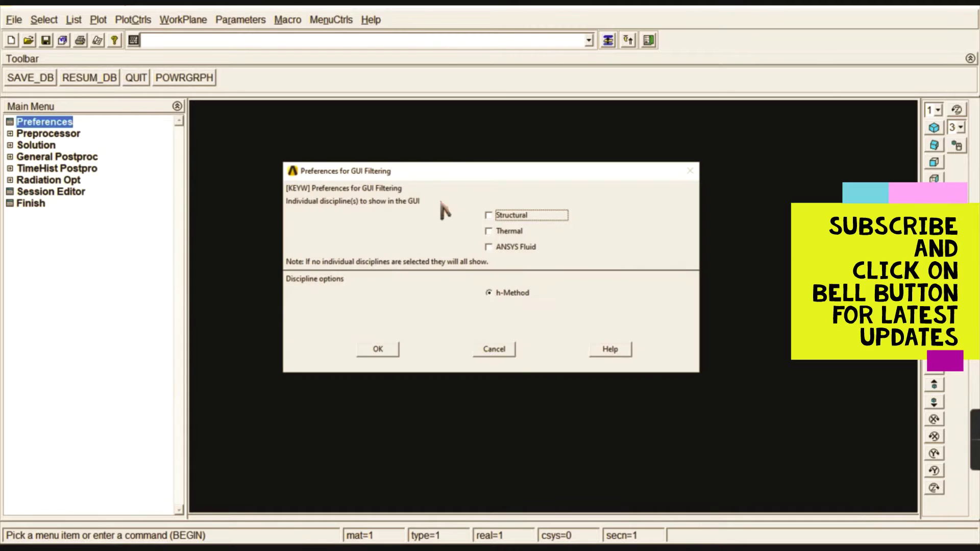
left_click(529, 215)
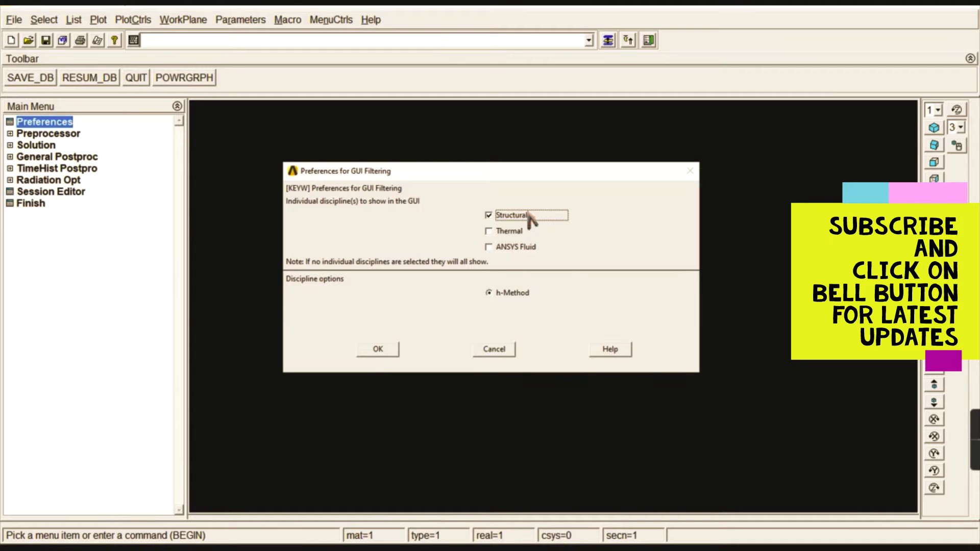
left_click(377, 350)
- Define element type 1 as the structural Link element 3D finit stn 180
left_click(51, 133)
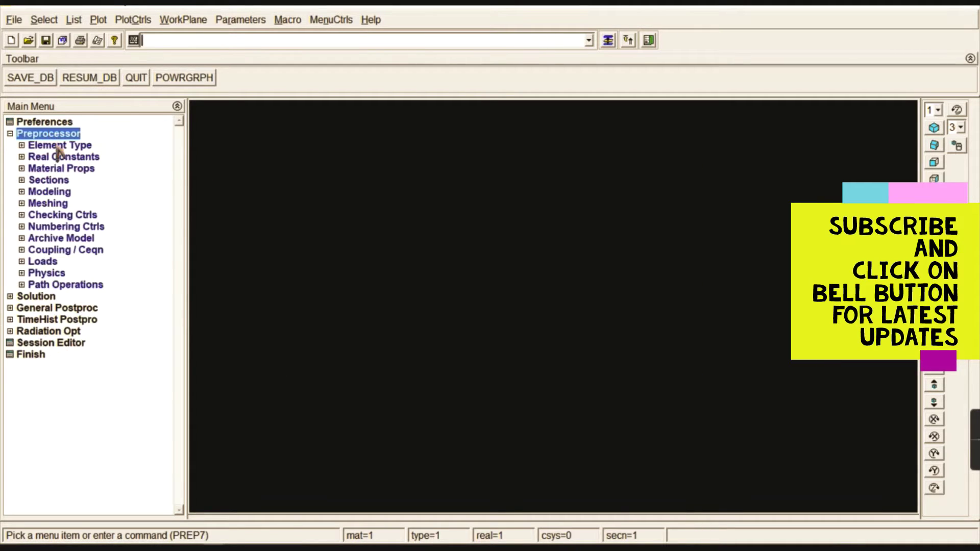
left_click(60, 146)
left_click(63, 158)
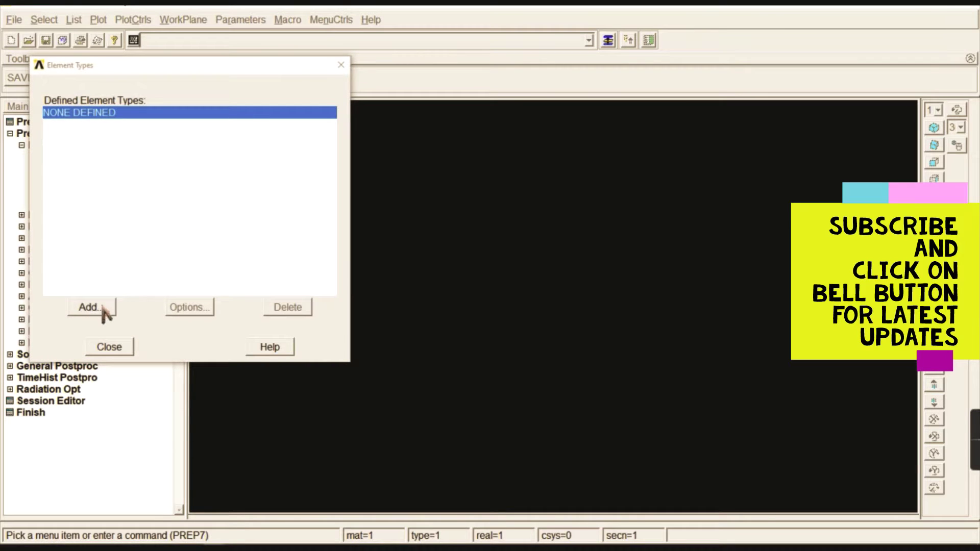
left_click(99, 309)
left_click(516, 234)
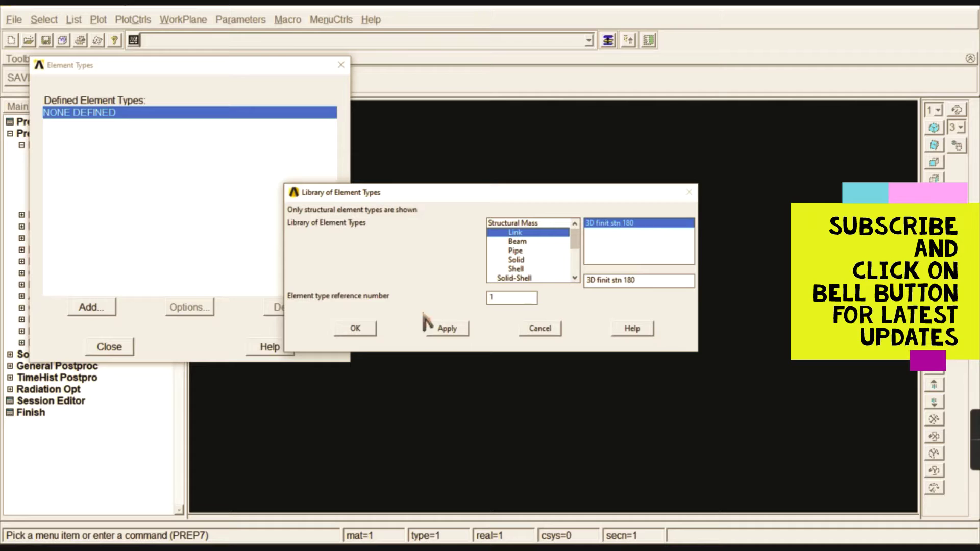
left_click(364, 330)
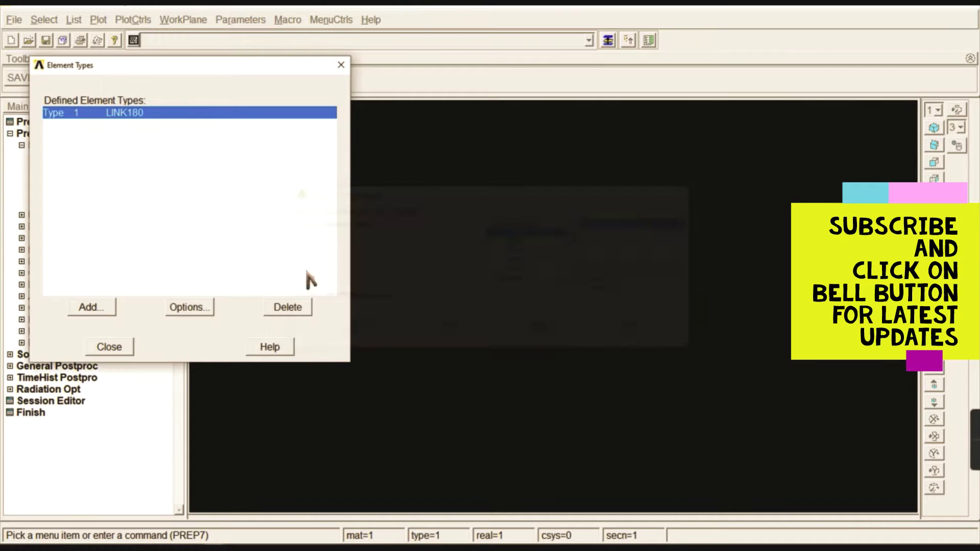
left_click(122, 349)
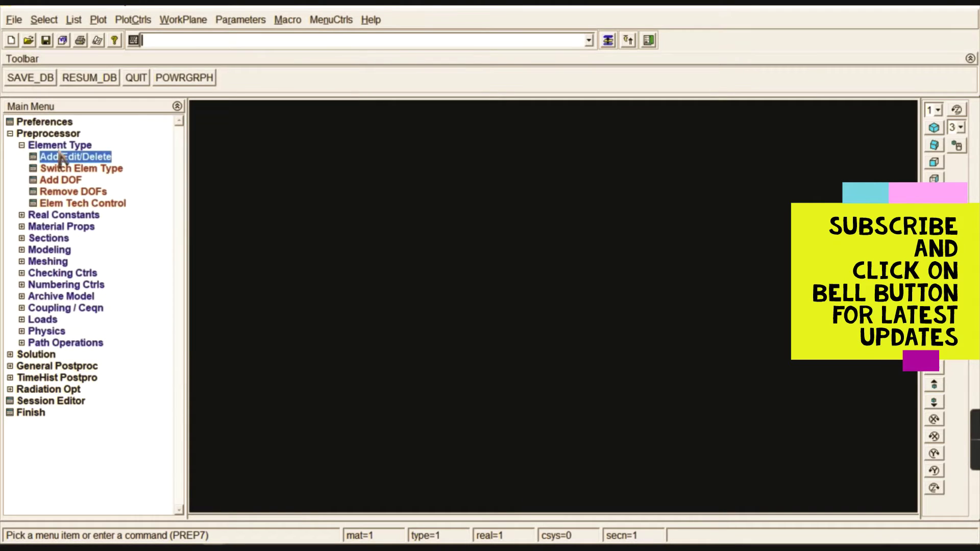
left_click(60, 146)
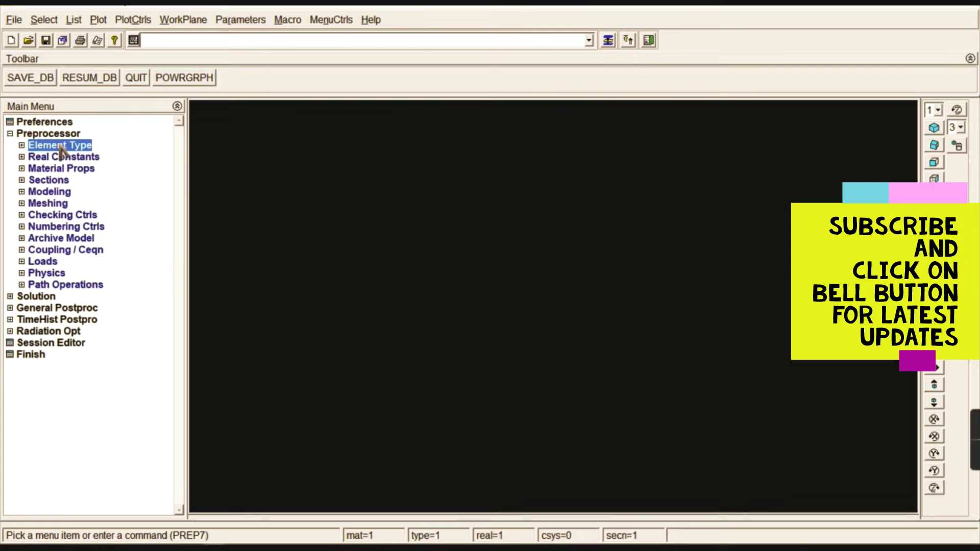
- Open the structural linear elastic isotropic properties for Material Model Number 1
left_click(61, 169)
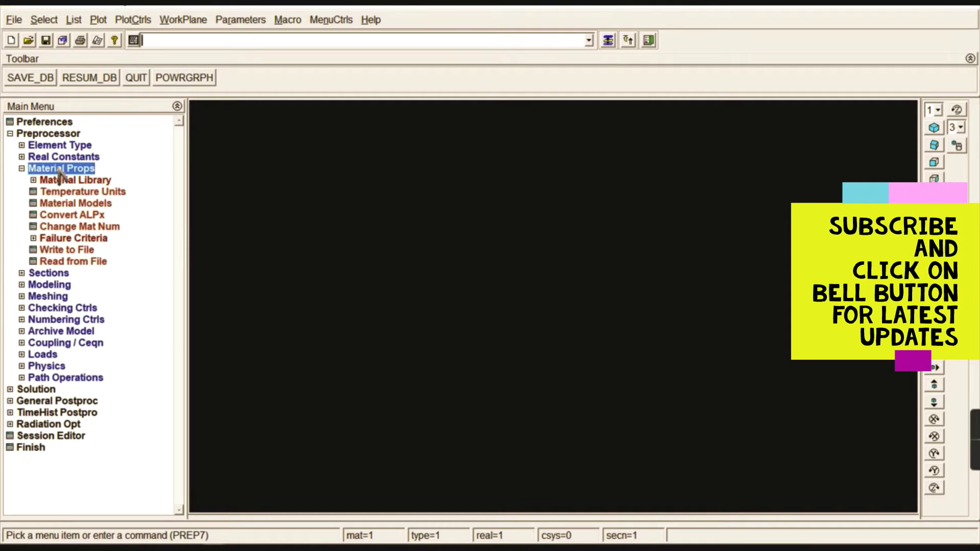
left_click(64, 205)
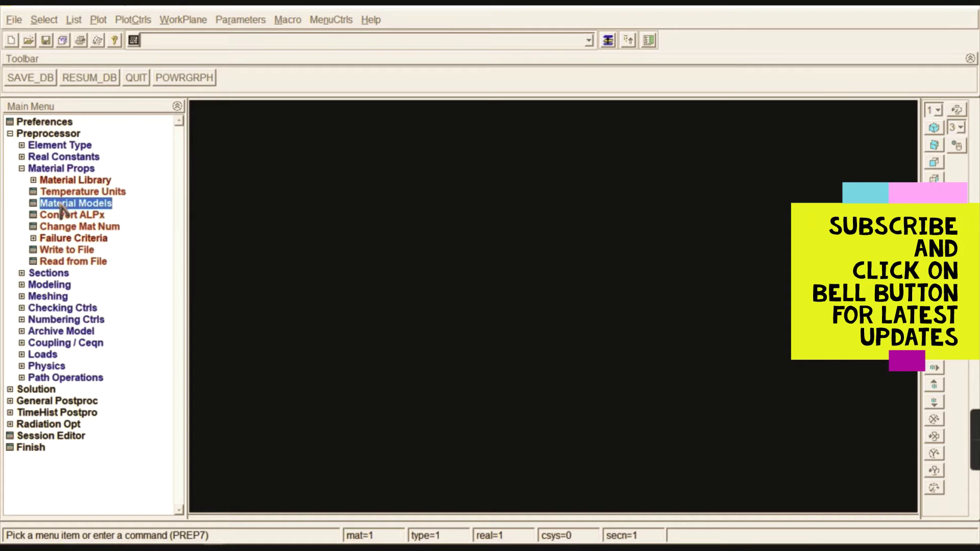
double_click(516, 244)
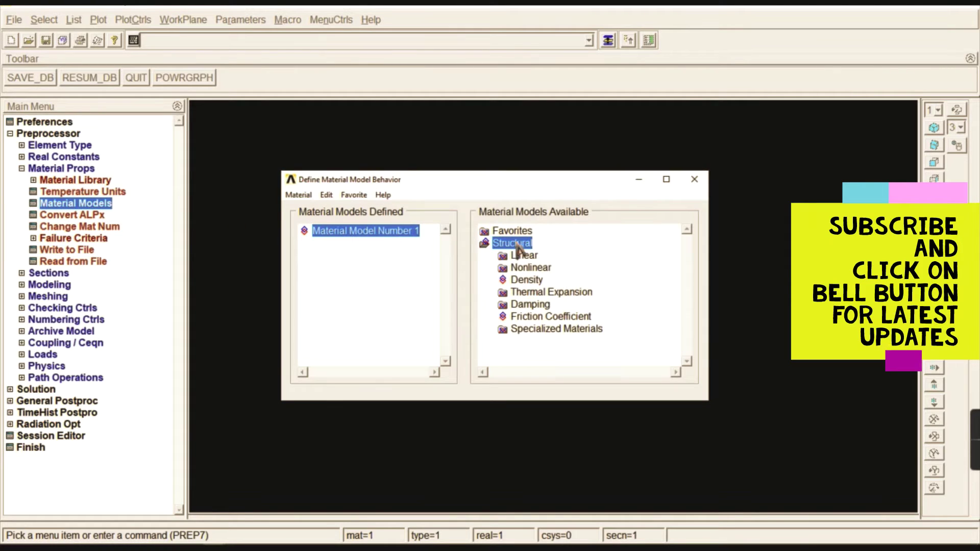
double_click(523, 255)
double_click(543, 268)
left_click(564, 280)
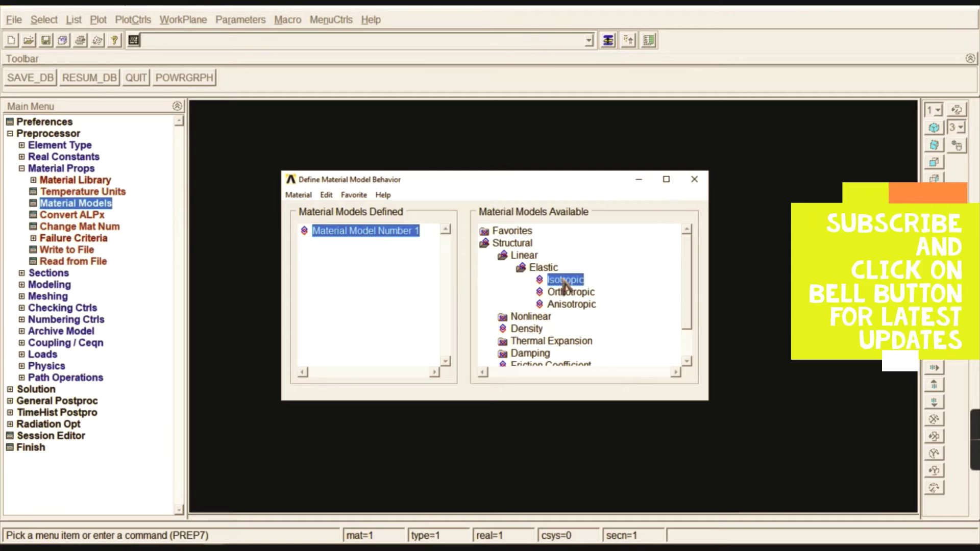
double_click(565, 281)
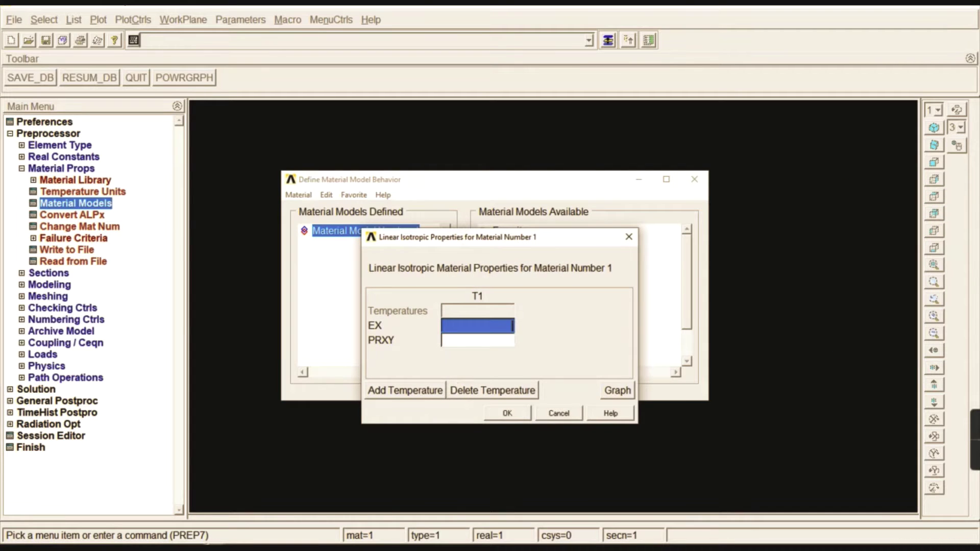
- Check the aluminium data on the problem slide and set material 1's EX to 0.7E5 and PRXY to 0.3
left_click(191, 536)
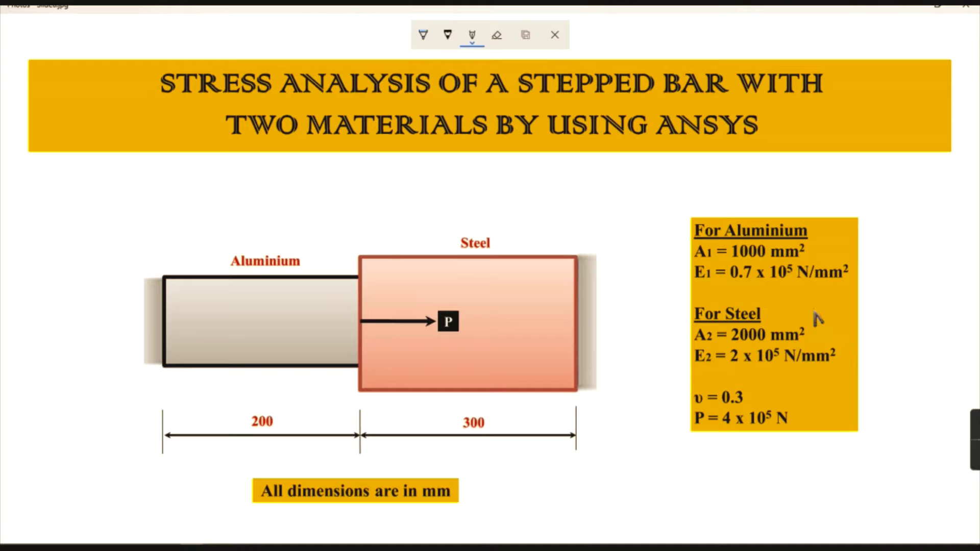
left_click(910, 9)
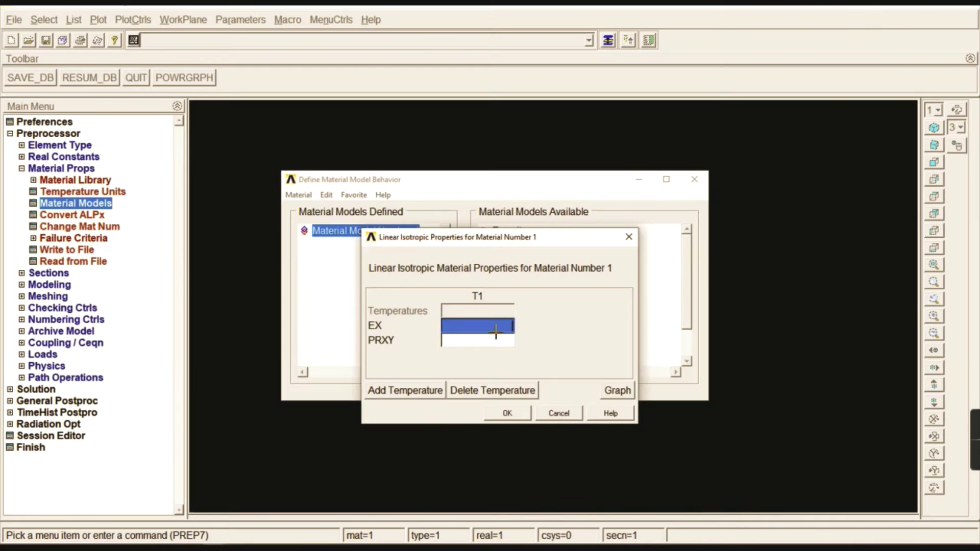
type("0.7E5")
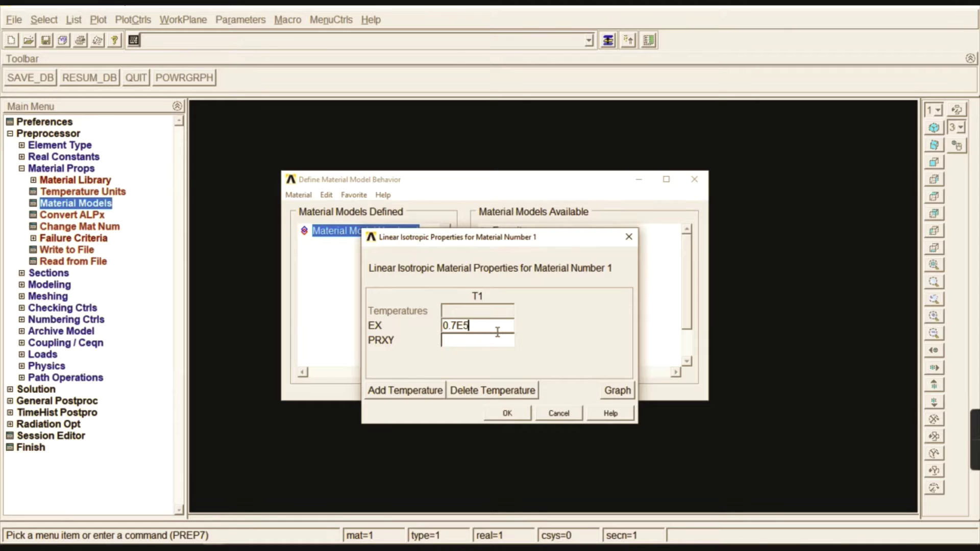
key("Tab")
type("0")
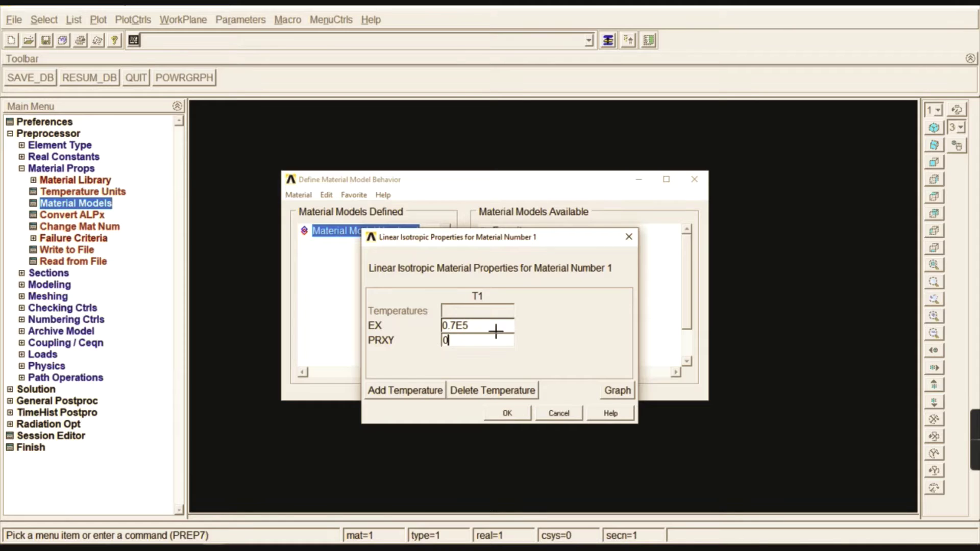
left_click(508, 413)
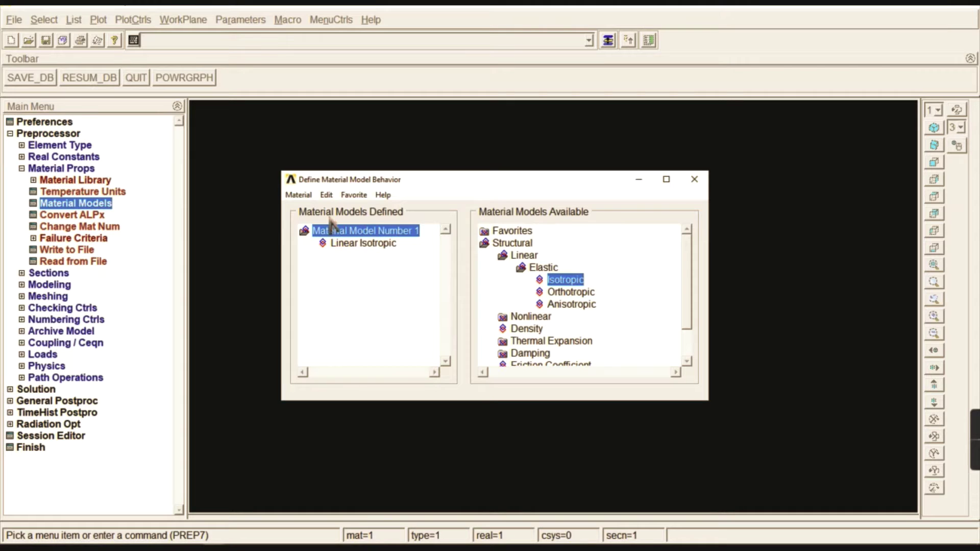
- Add a material model with ID 2 and give it linear isotropic properties of EX 2E5 and PRXY 0.3
left_click(298, 194)
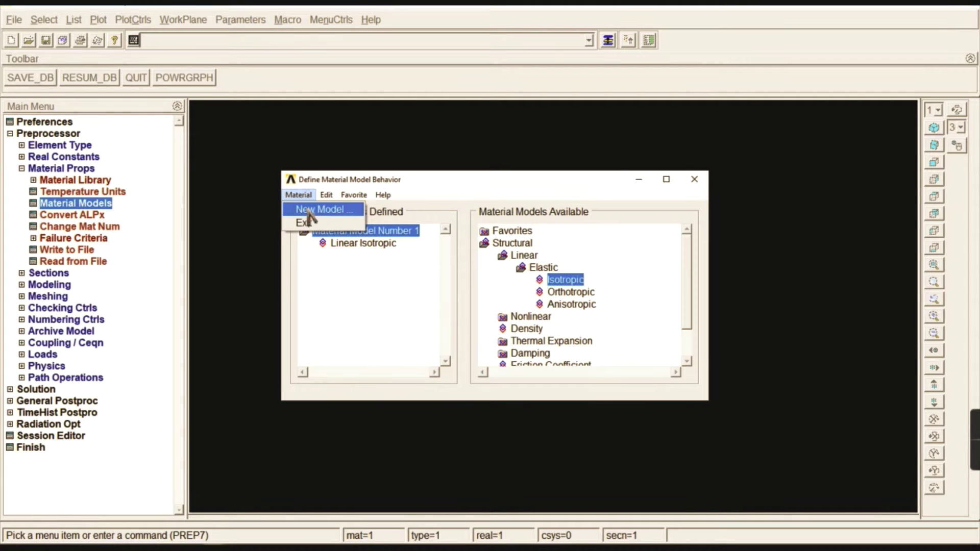
left_click(309, 211)
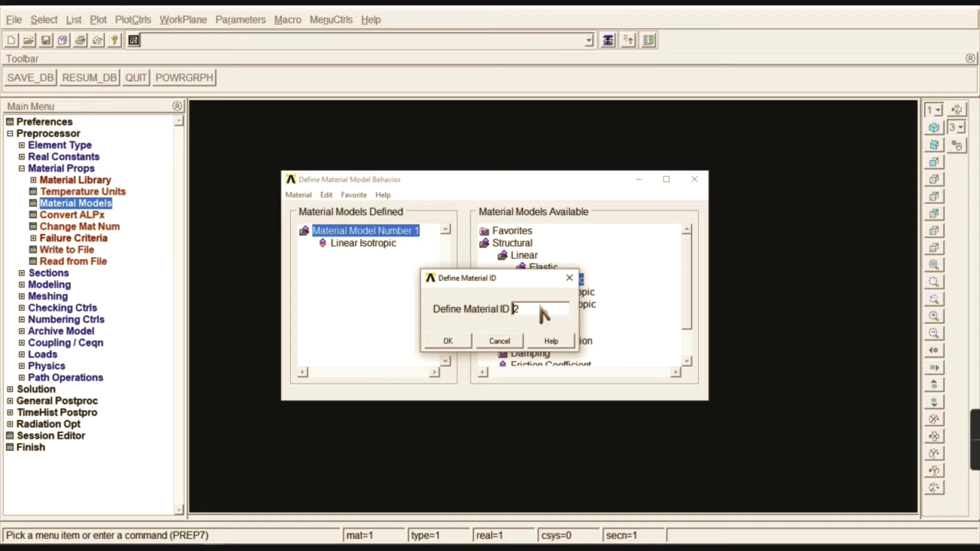
left_click(449, 341)
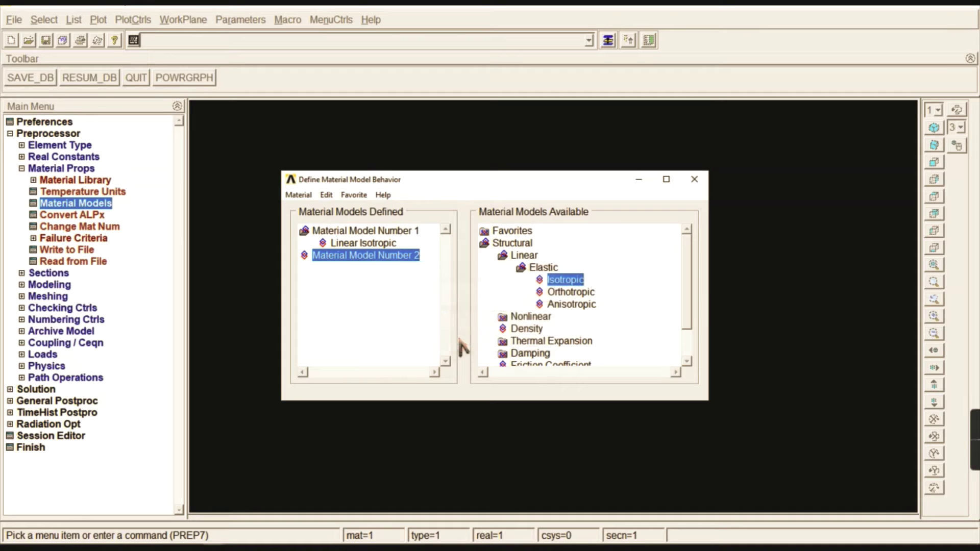
double_click(568, 285)
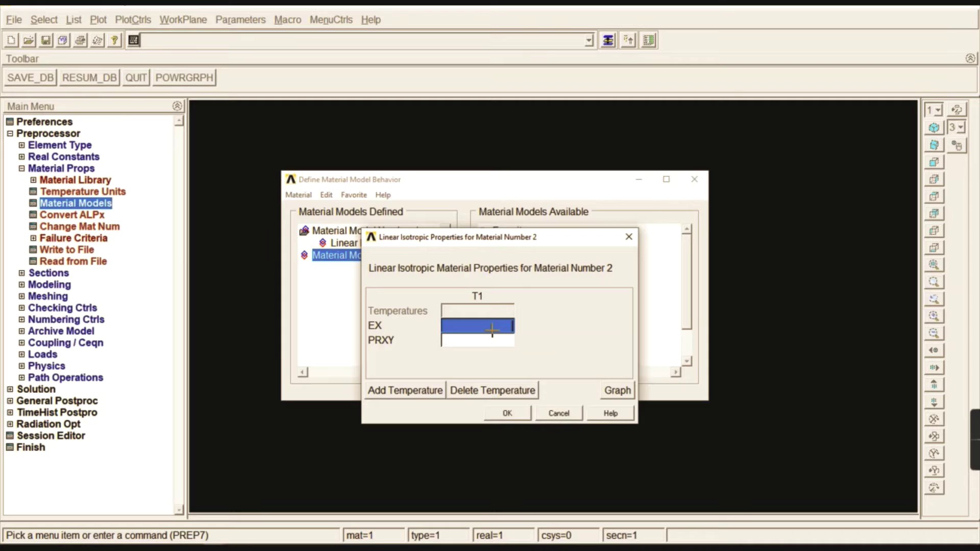
type("2E5")
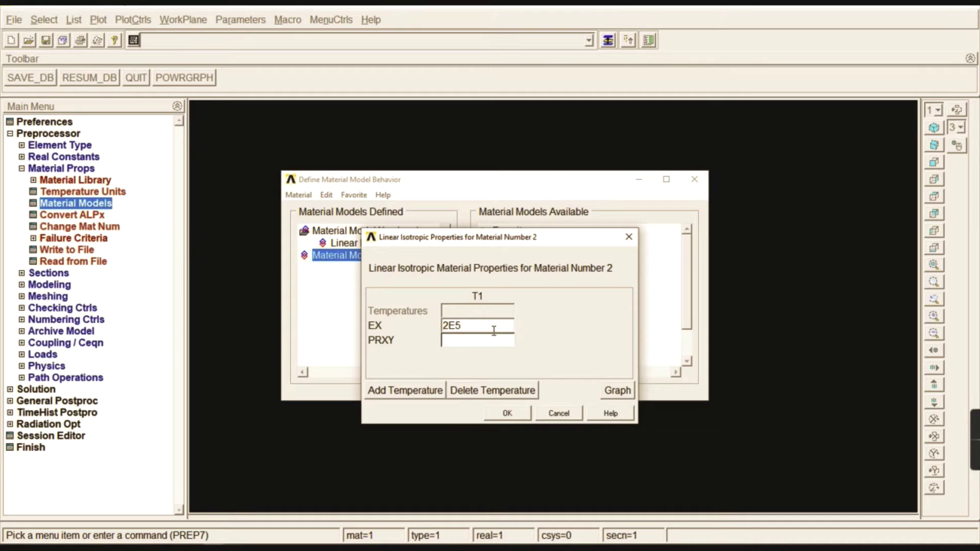
key("Tab")
type("0")
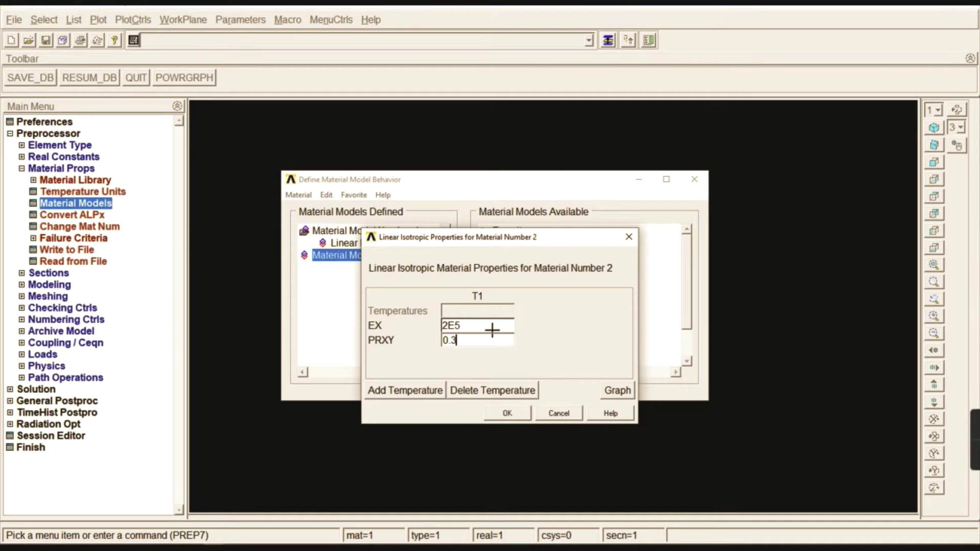
left_click(506, 413)
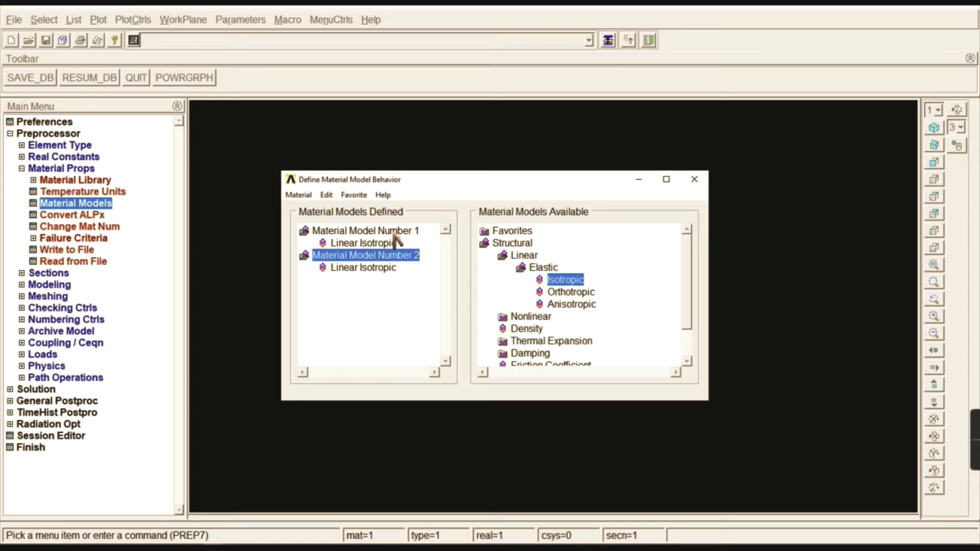
left_click(694, 180)
left_click(52, 170)
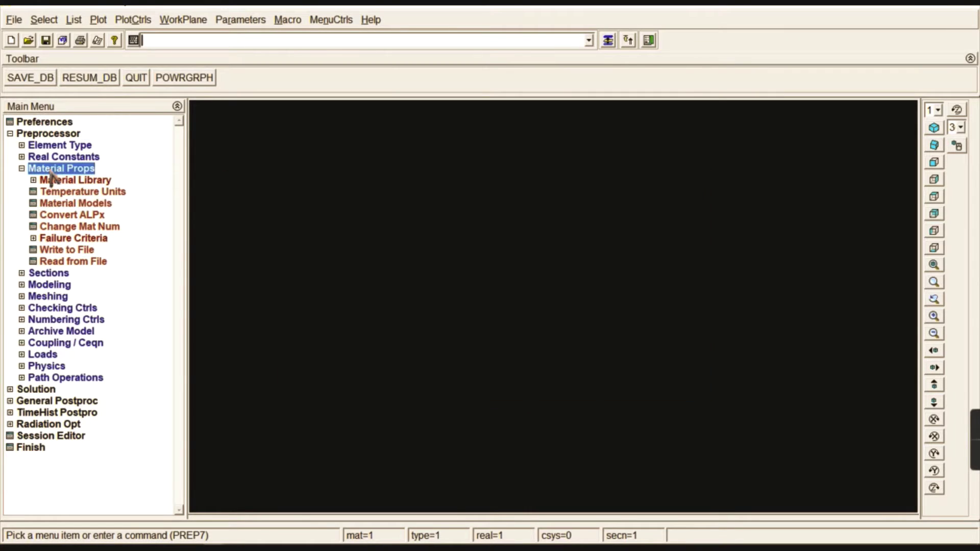
- Add a link section with ID 1 and name it A
left_click(51, 181)
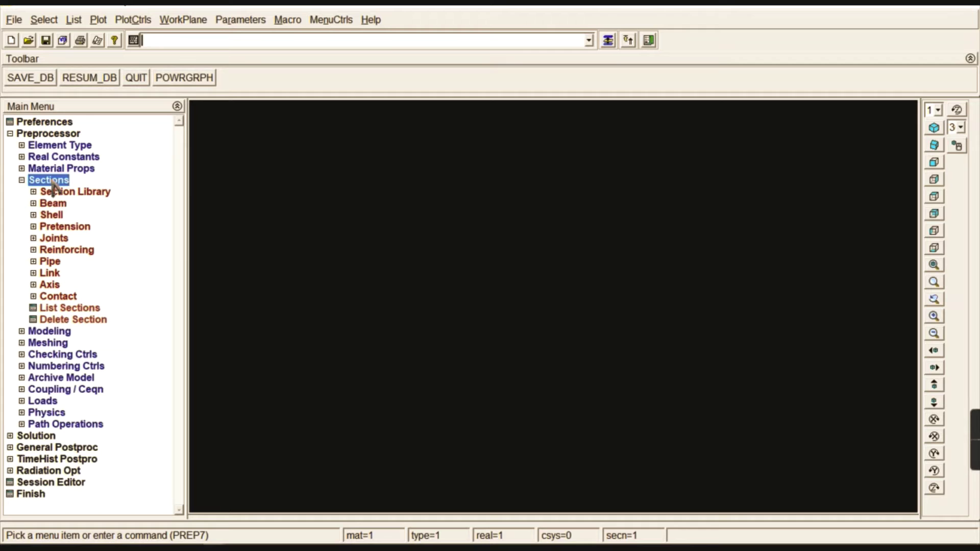
left_click(49, 273)
left_click(60, 285)
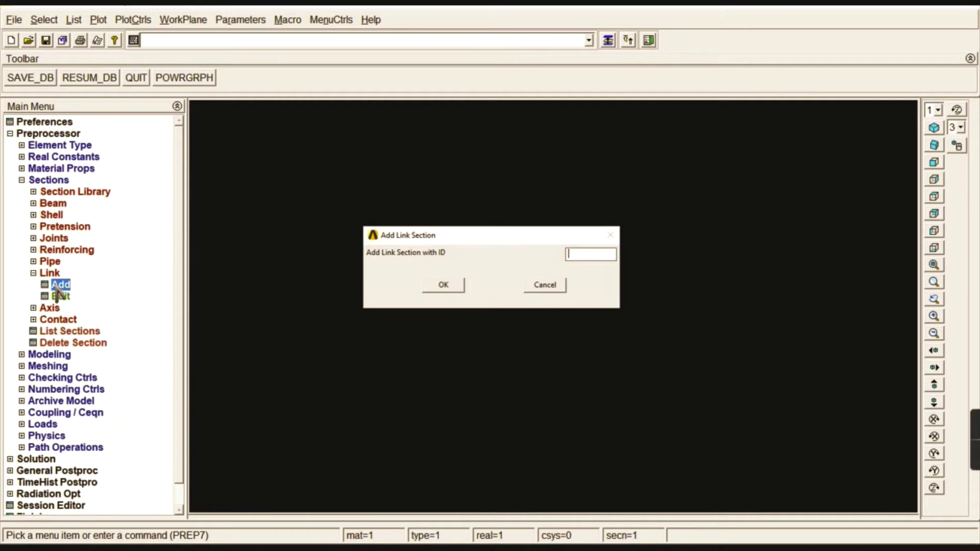
type("1")
left_click(444, 286)
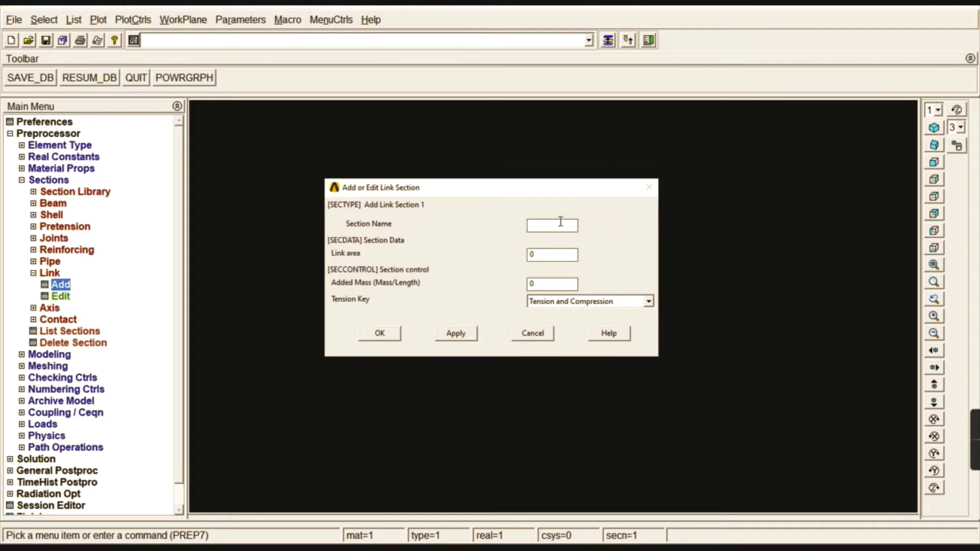
left_click(560, 222)
type("A")
- Check the aluminium area on the problem slide and set the link area of section A to 1000
double_click(545, 257)
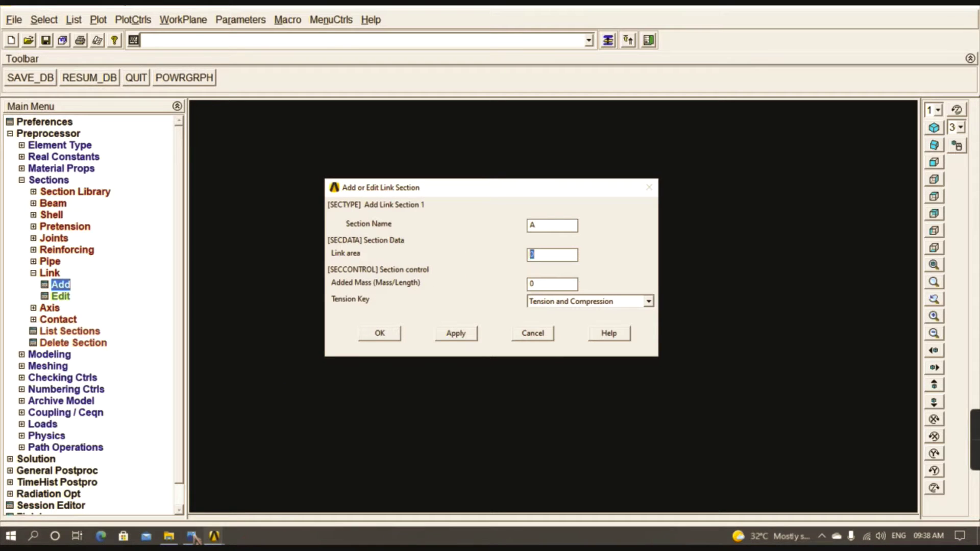
left_click(193, 537)
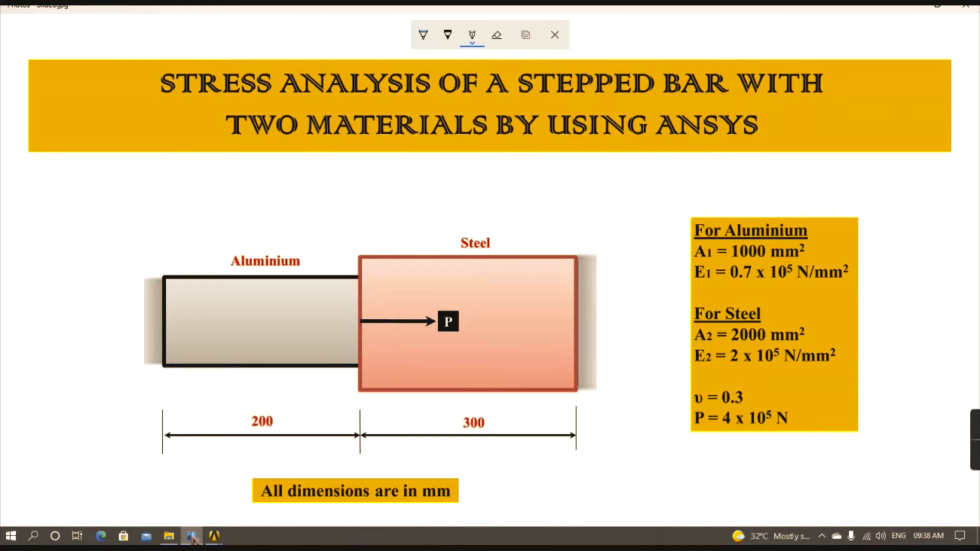
left_click(192, 537)
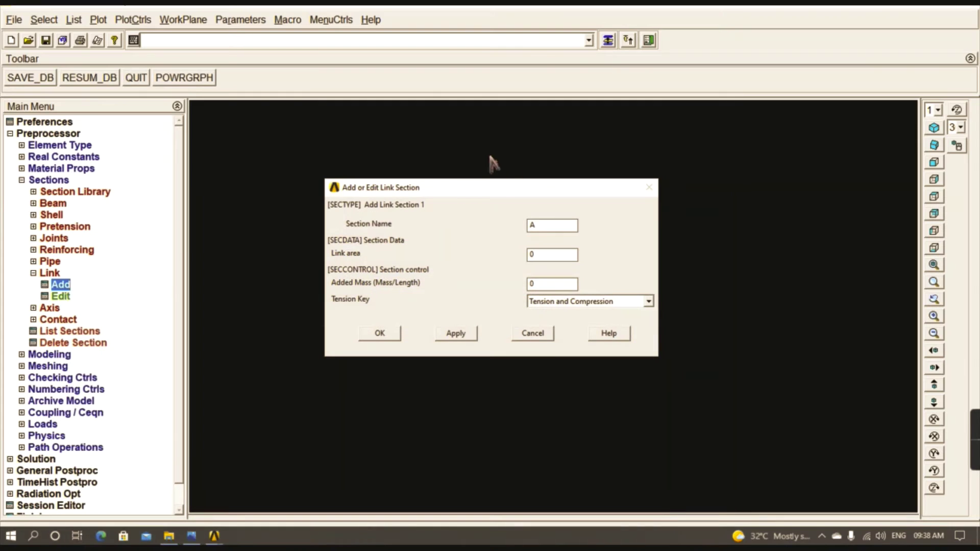
type("1000")
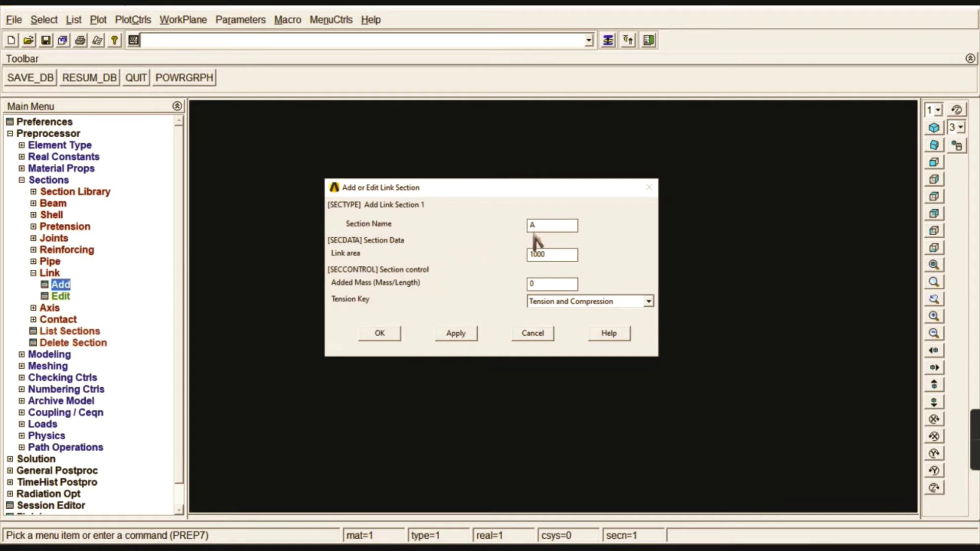
left_click(384, 334)
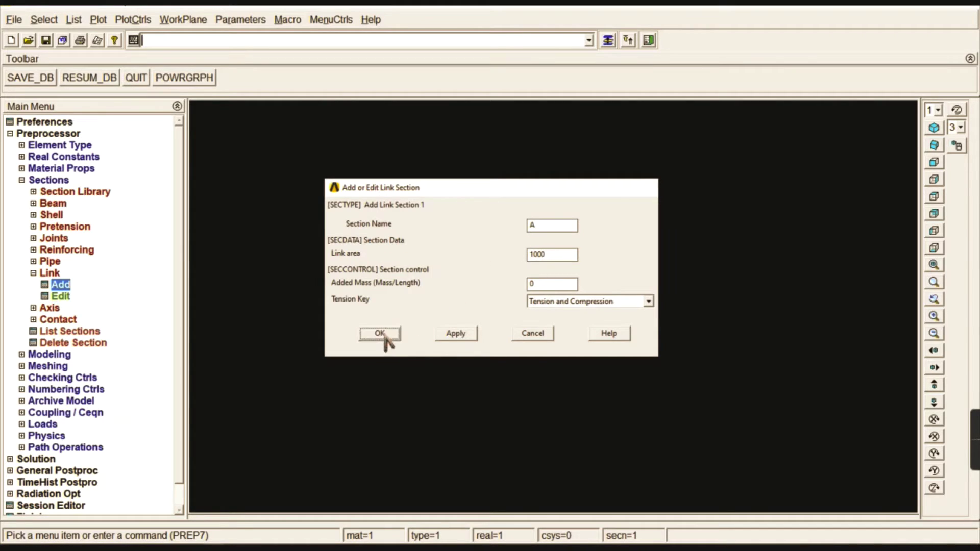
- Add a link section with ID 2, name it S and set its link area to 2000
left_click(60, 285)
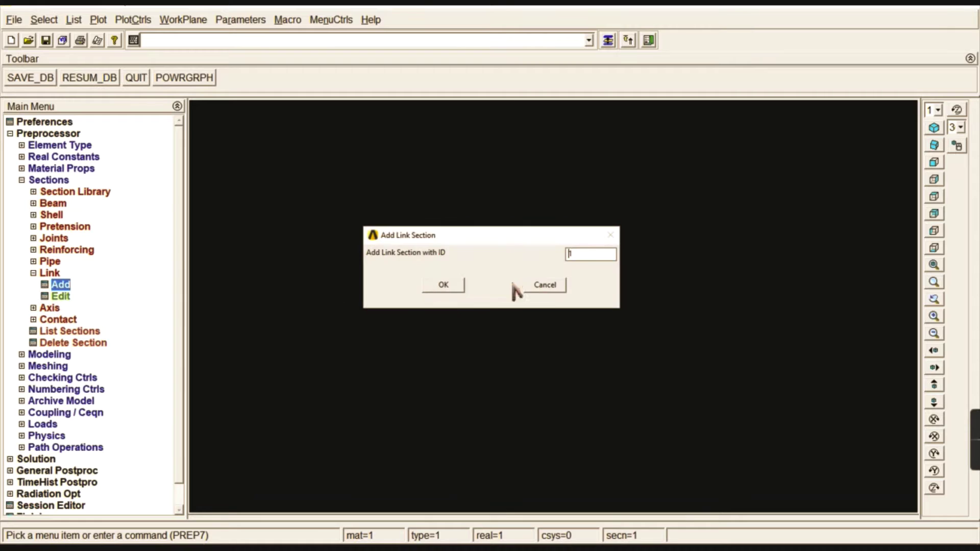
type("2")
left_click(443, 286)
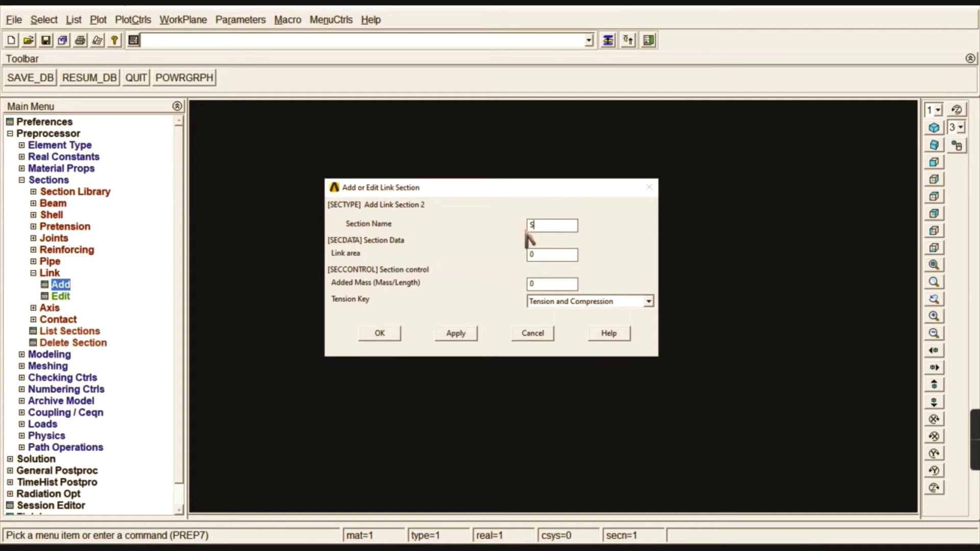
left_click(538, 255)
type("2000")
left_click(382, 334)
left_click(51, 274)
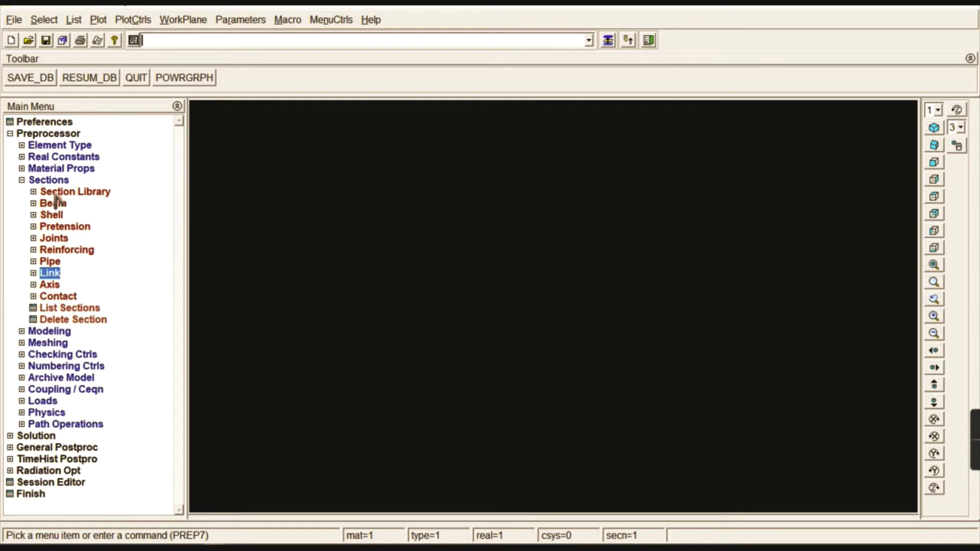
- Create node 1 in the active coordinate system at X 0, Y 0
left_click(49, 180)
left_click(51, 192)
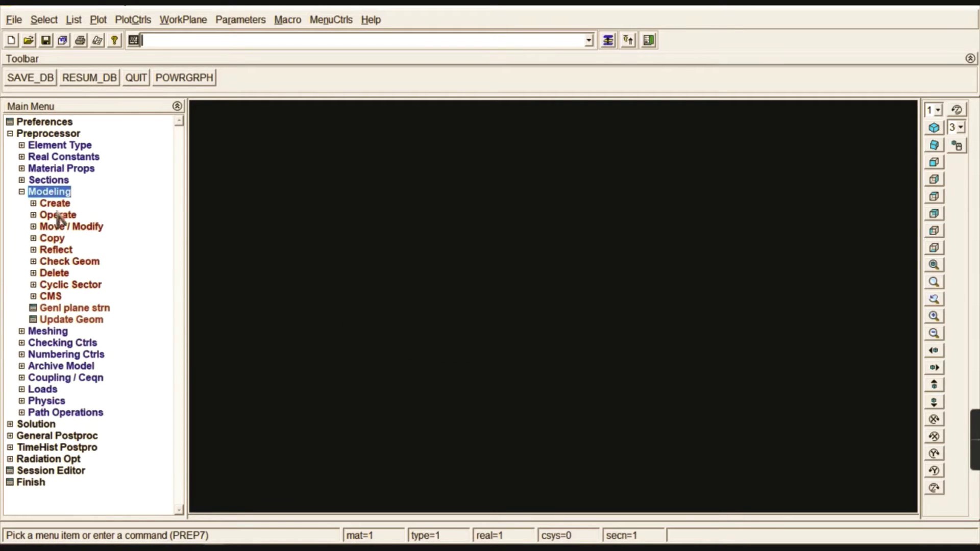
left_click(56, 204)
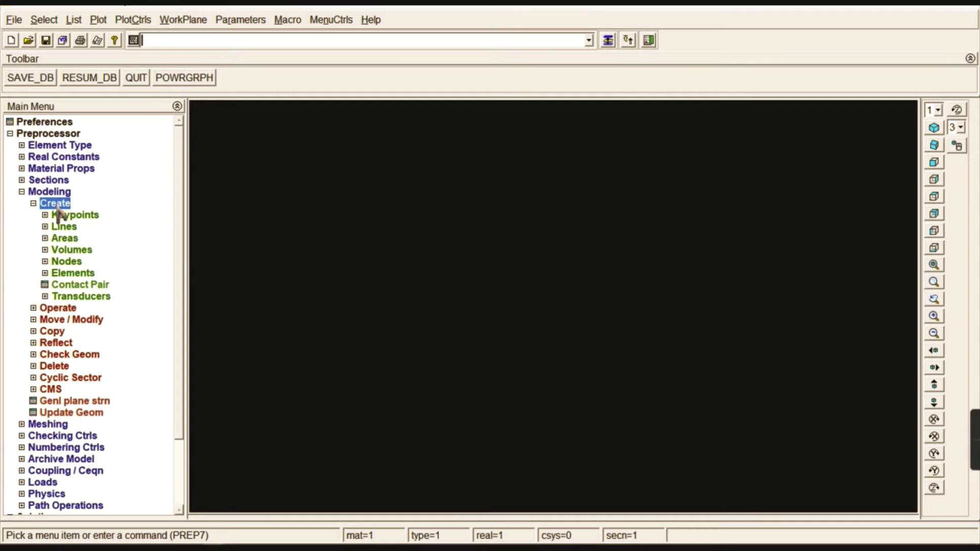
left_click(66, 261)
left_click(90, 286)
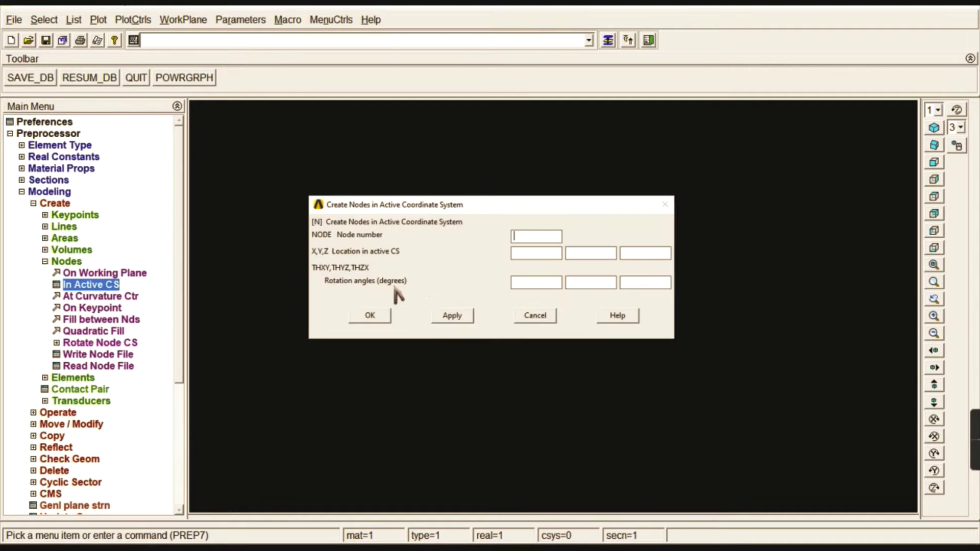
type("1")
left_click(462, 319)
- Create node 2 at X 200, Y 0 and node 3 at X 500, Y 0 in the active coordinate system
double_click(543, 237)
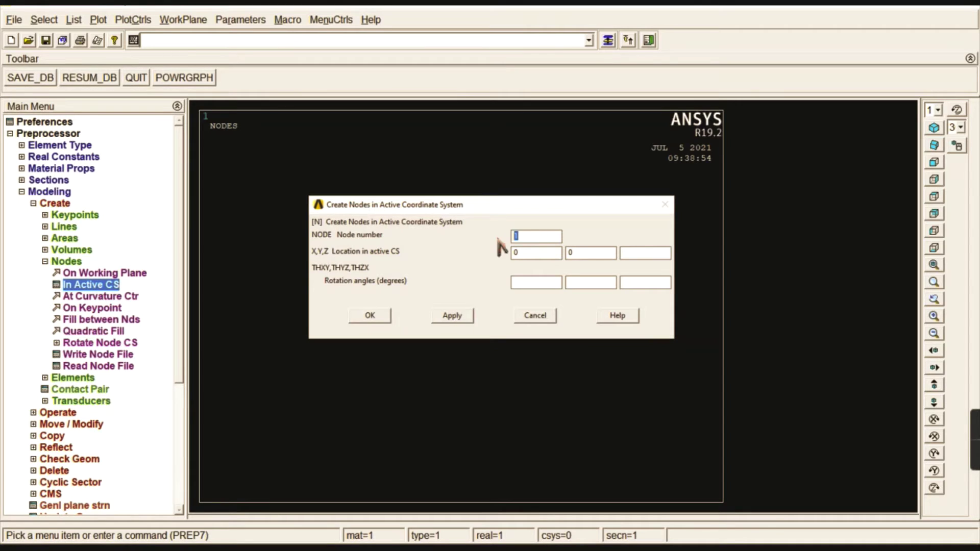
type("2")
left_click(452, 318)
double_click(515, 236)
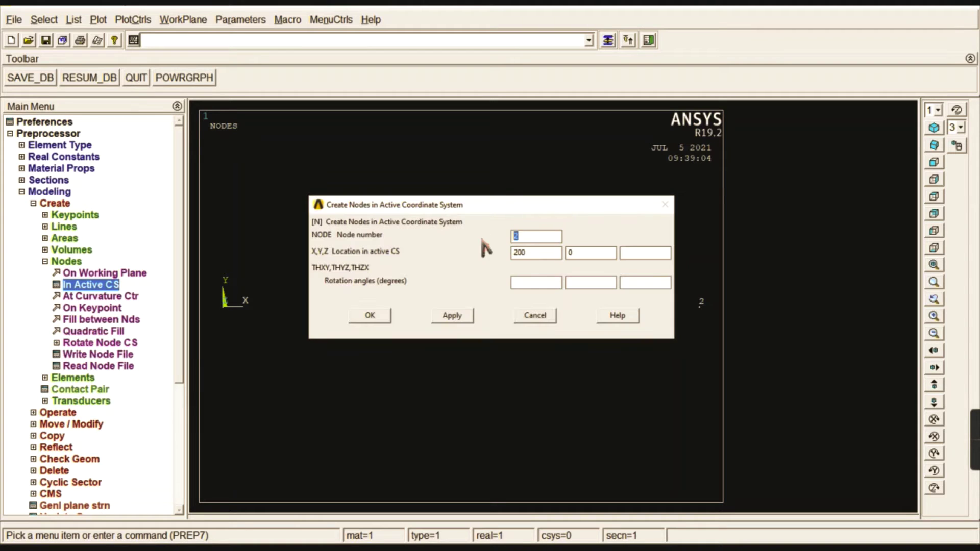
type("3")
left_click(515, 252)
type("5")
left_click(378, 316)
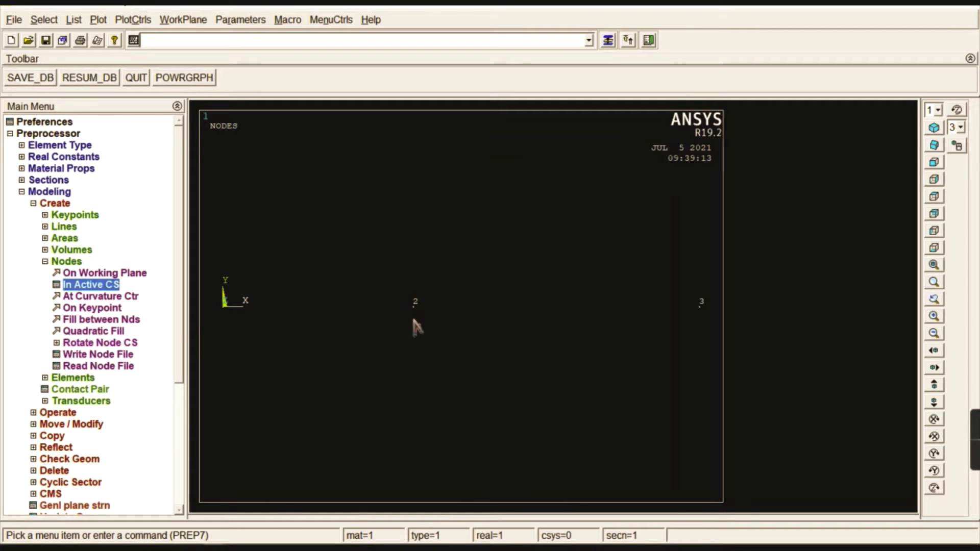
- Set the element attributes to material number 1 and section 1 A, with element type LINK180
left_click(71, 262)
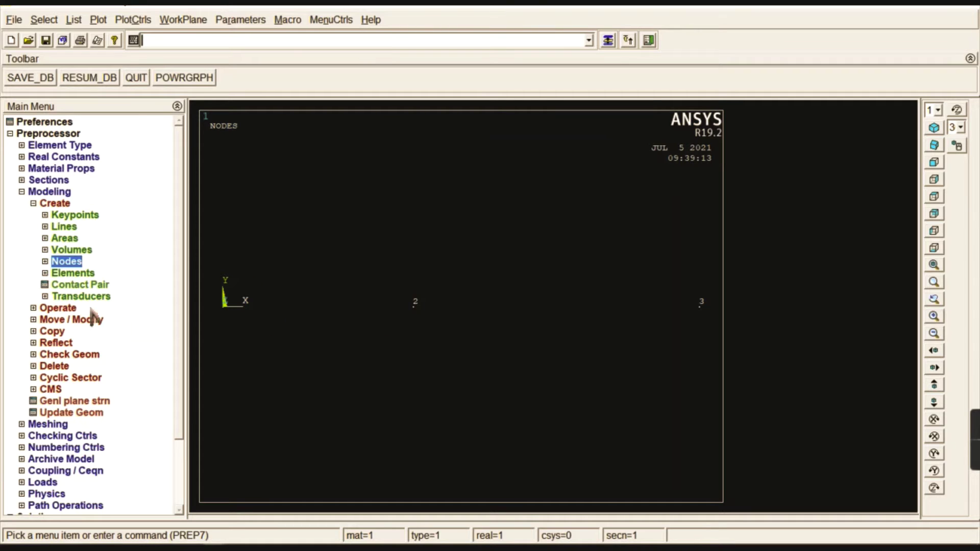
left_click(74, 274)
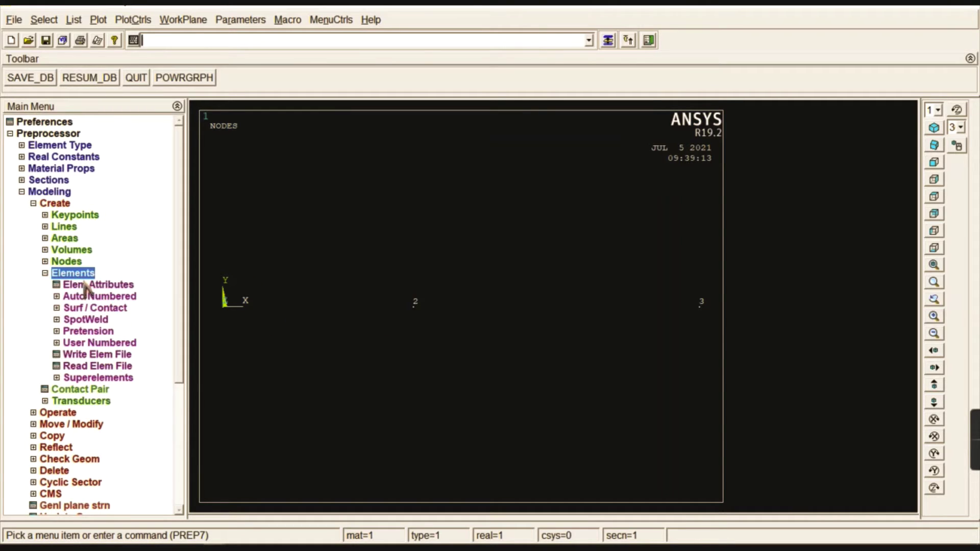
left_click(100, 286)
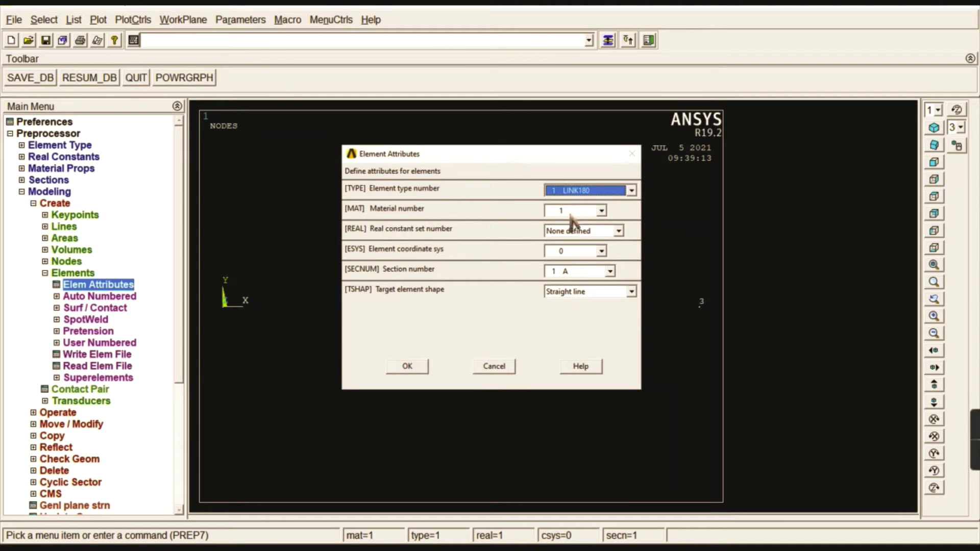
left_click(585, 210)
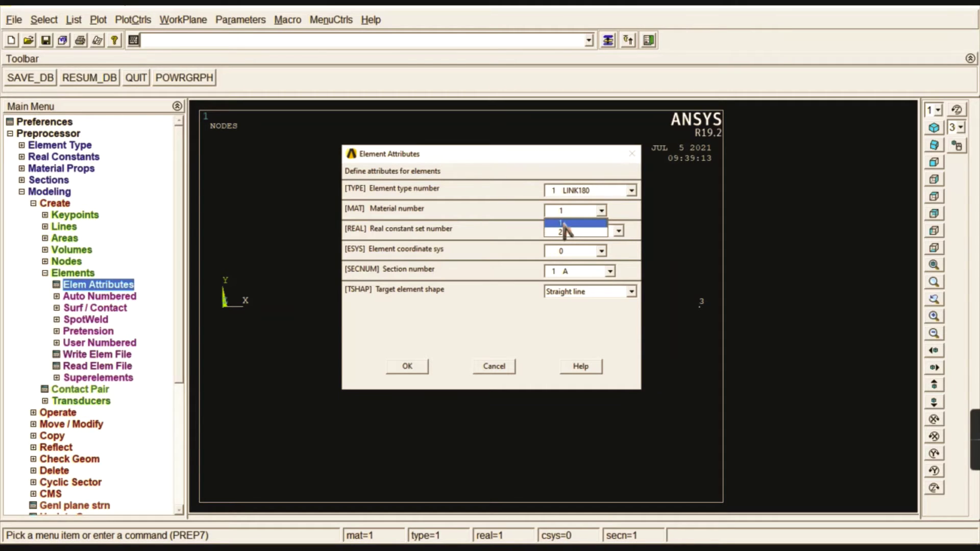
left_click(567, 222)
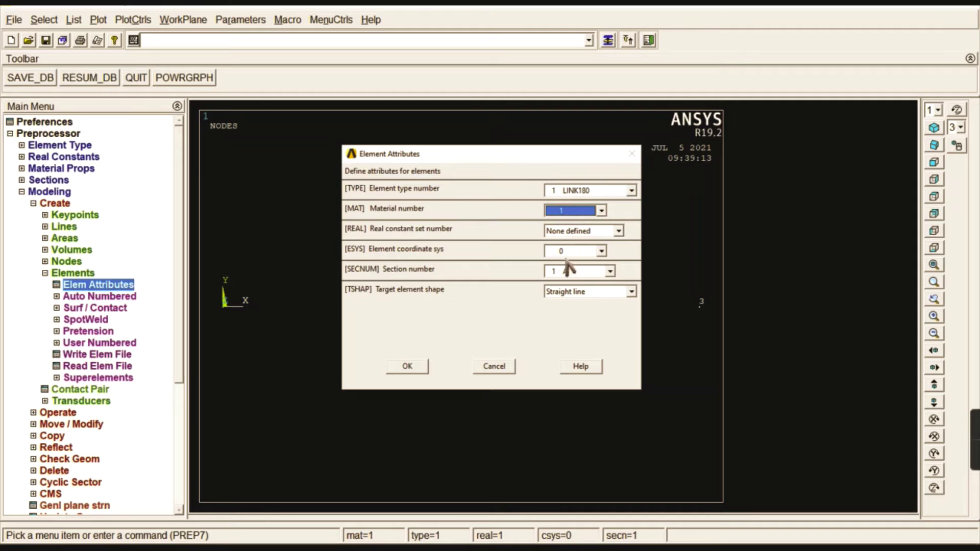
left_click(598, 273)
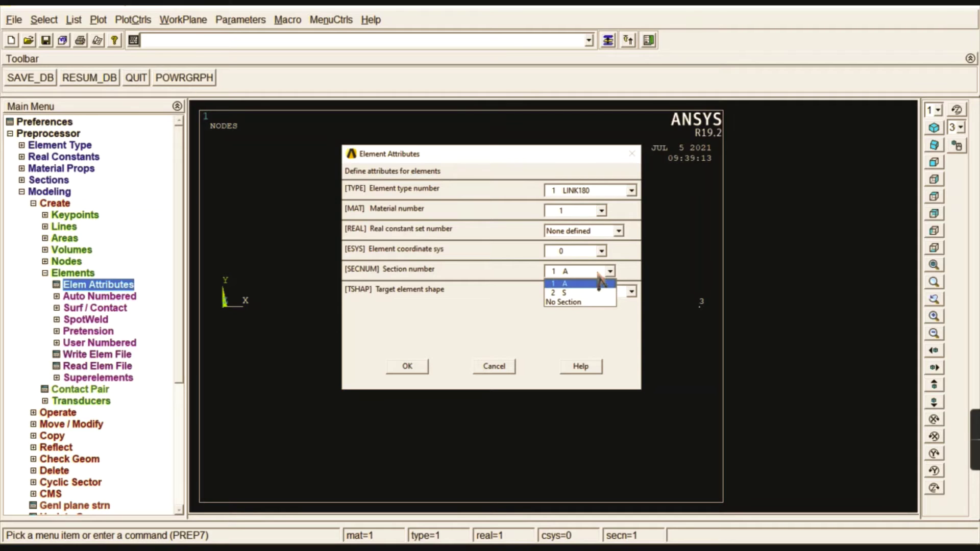
left_click(575, 284)
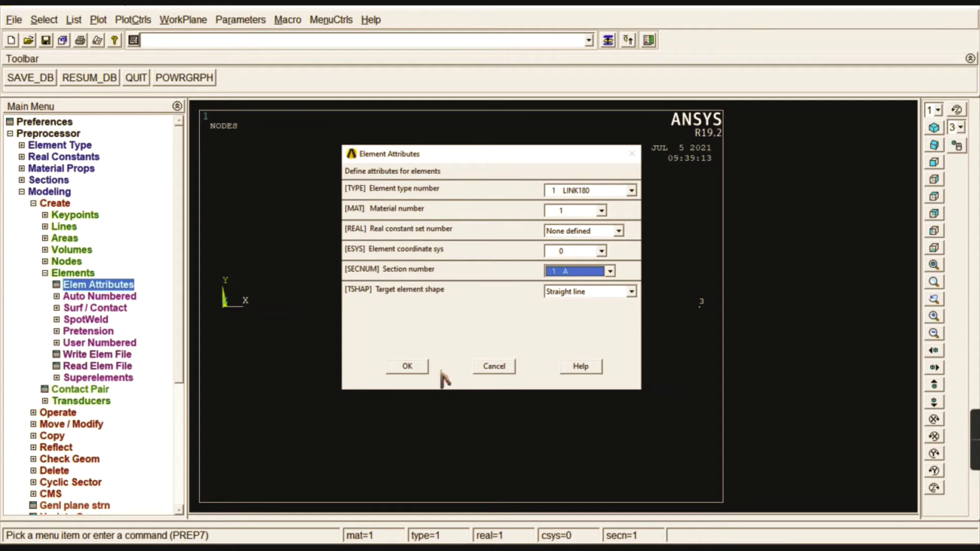
left_click(407, 367)
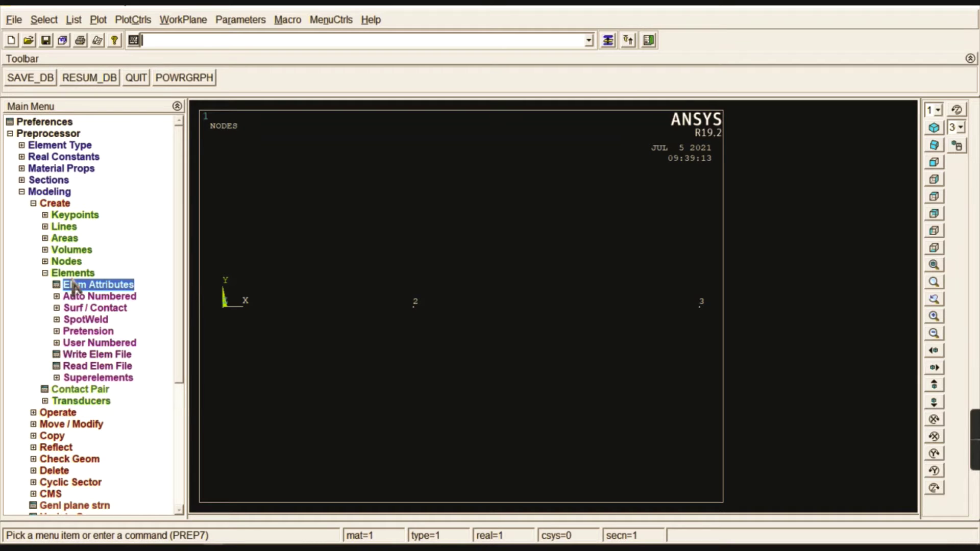
- Create an auto-numbered element through nodes 1 and 2
left_click(85, 297)
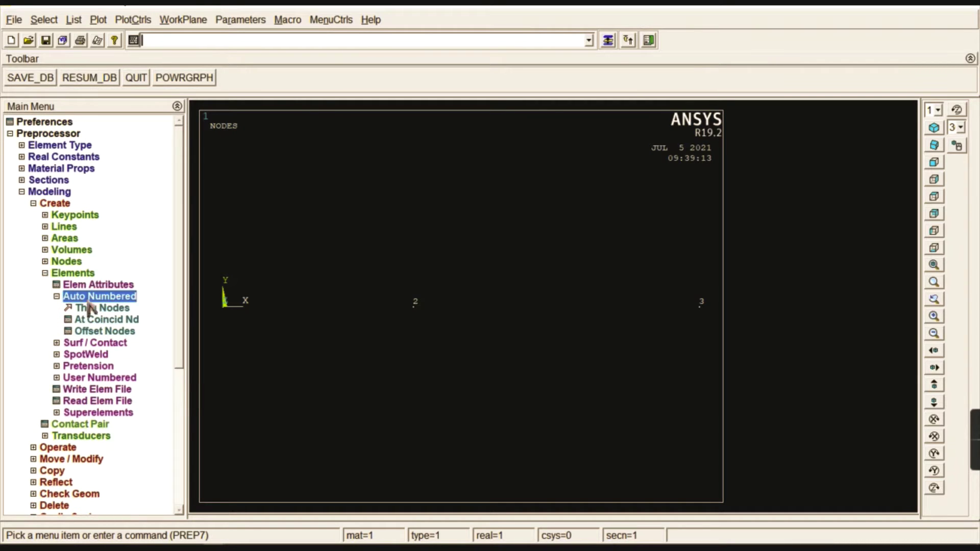
left_click(101, 310)
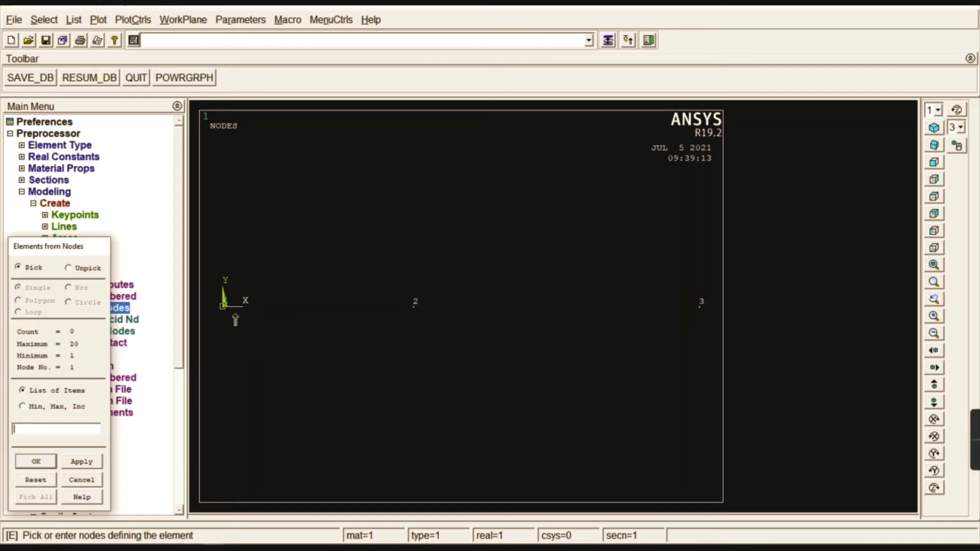
left_click(37, 463)
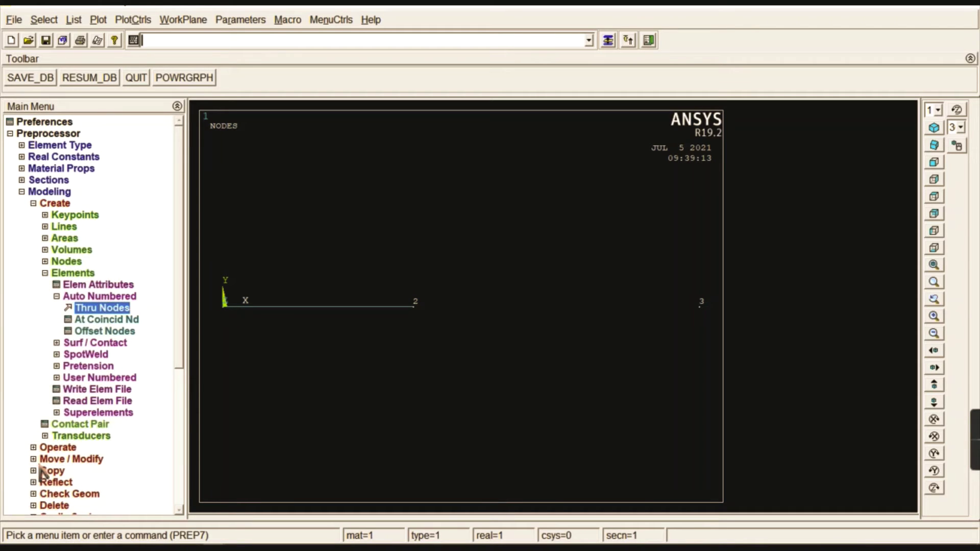
- Change the element attributes to material number 2 and section 2 S
left_click(100, 285)
left_click(587, 211)
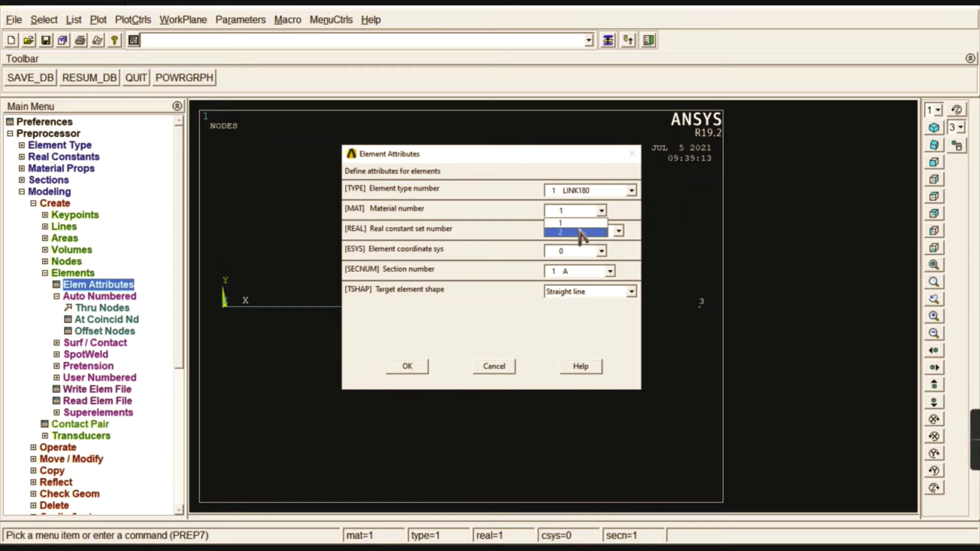
left_click(580, 232)
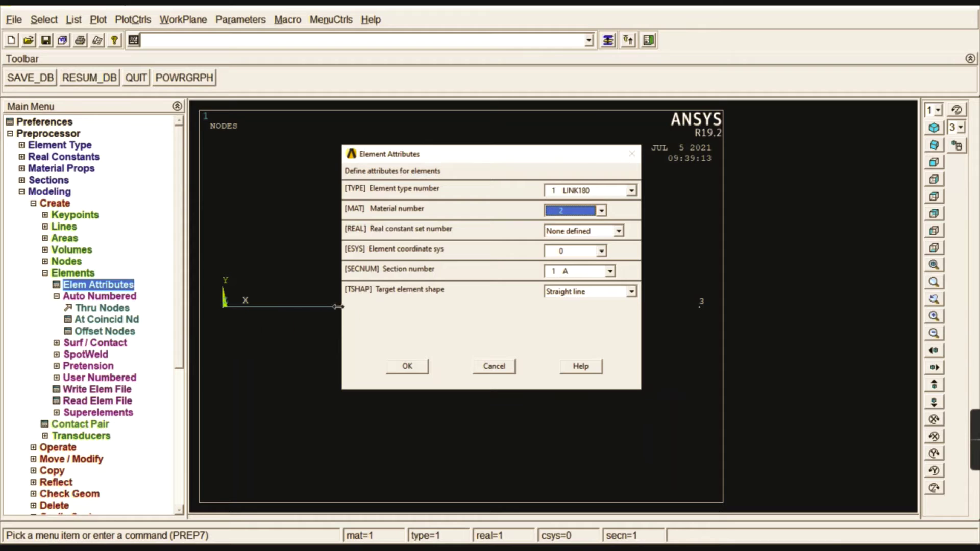
left_click(595, 271)
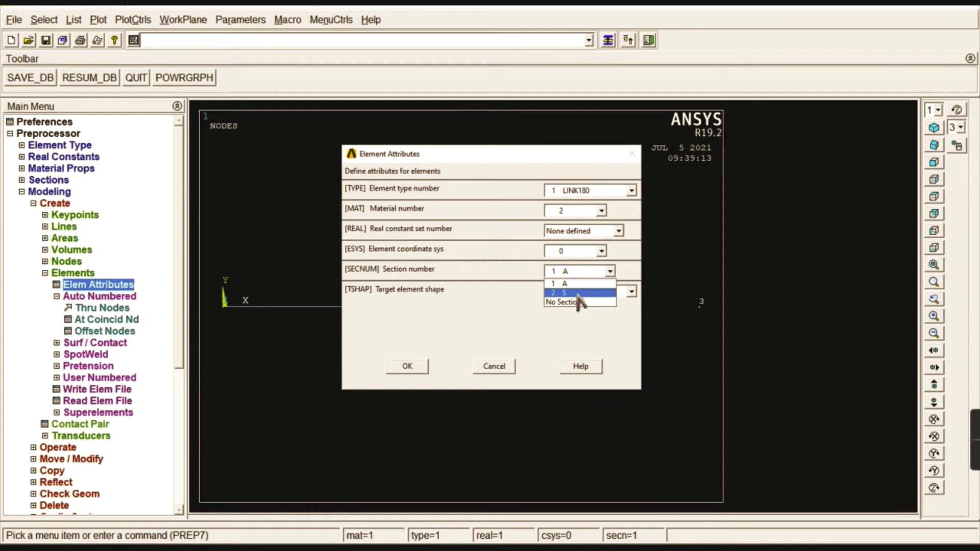
left_click(579, 293)
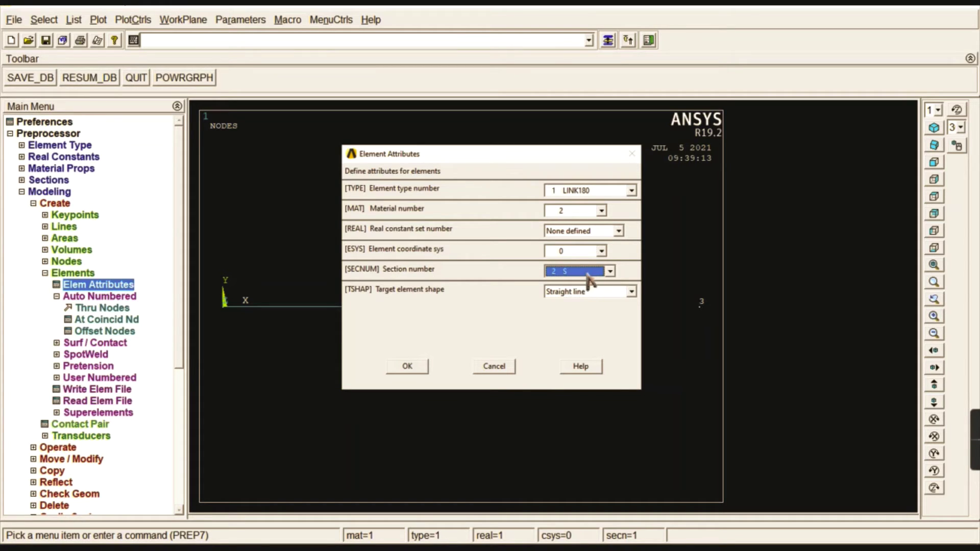
left_click(407, 366)
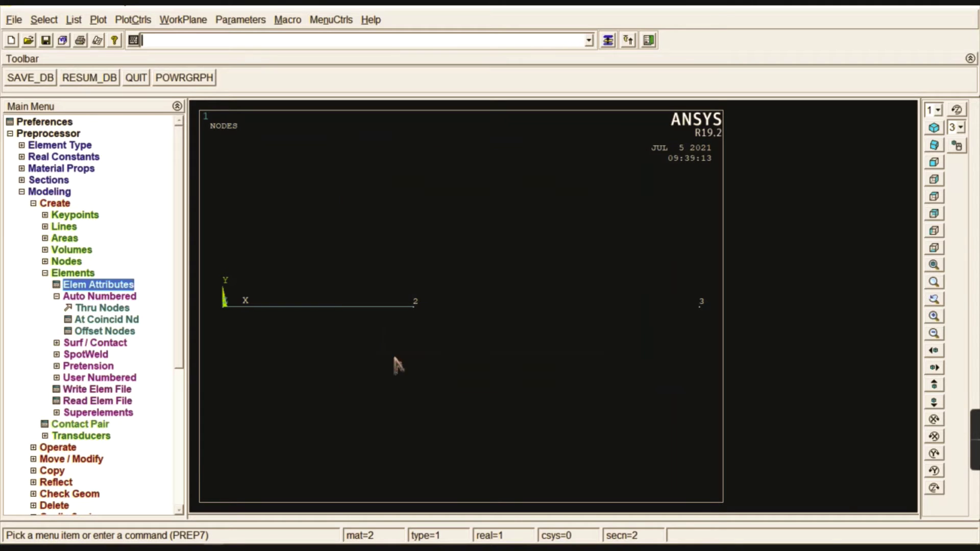
- Create an auto-numbered element through nodes 2 and 3
left_click(100, 309)
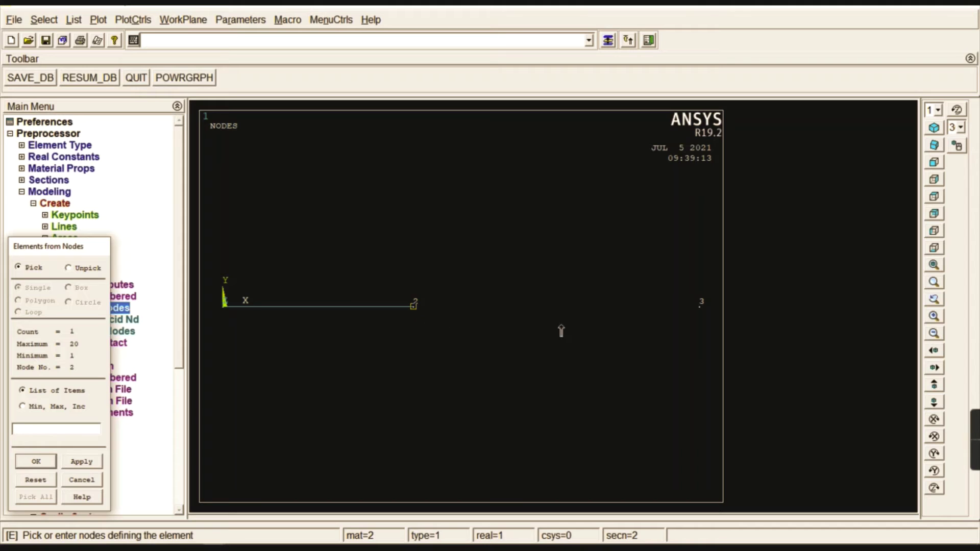
left_click(51, 463)
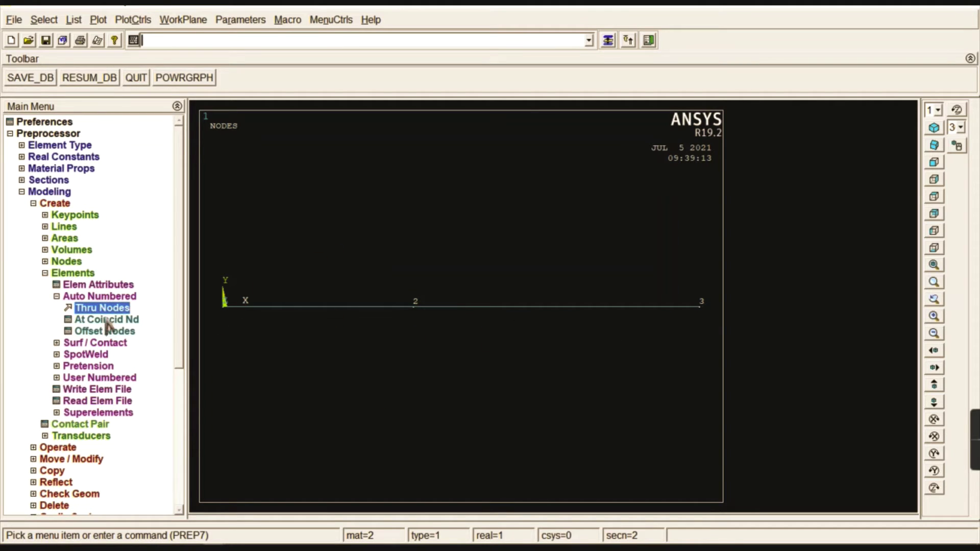
left_click(79, 297)
left_click(72, 271)
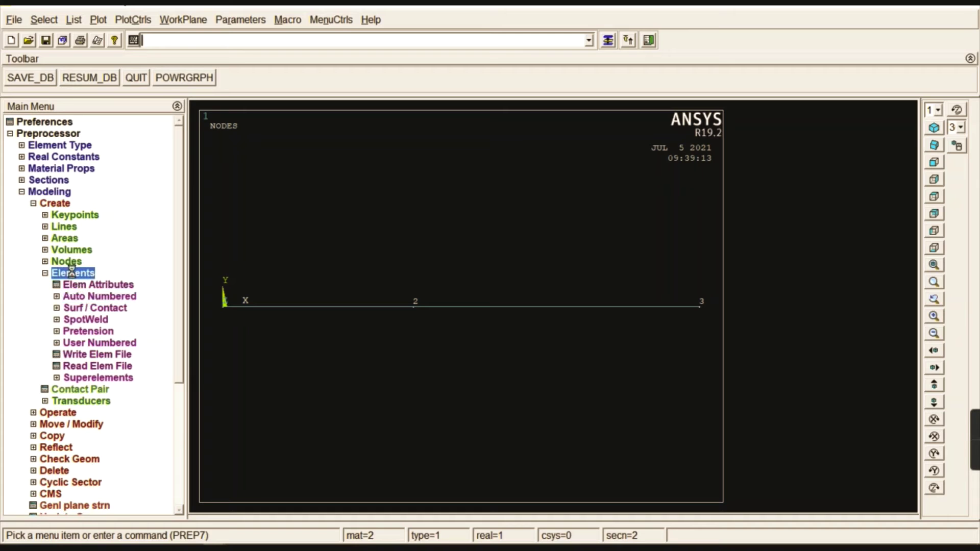
left_click(55, 203)
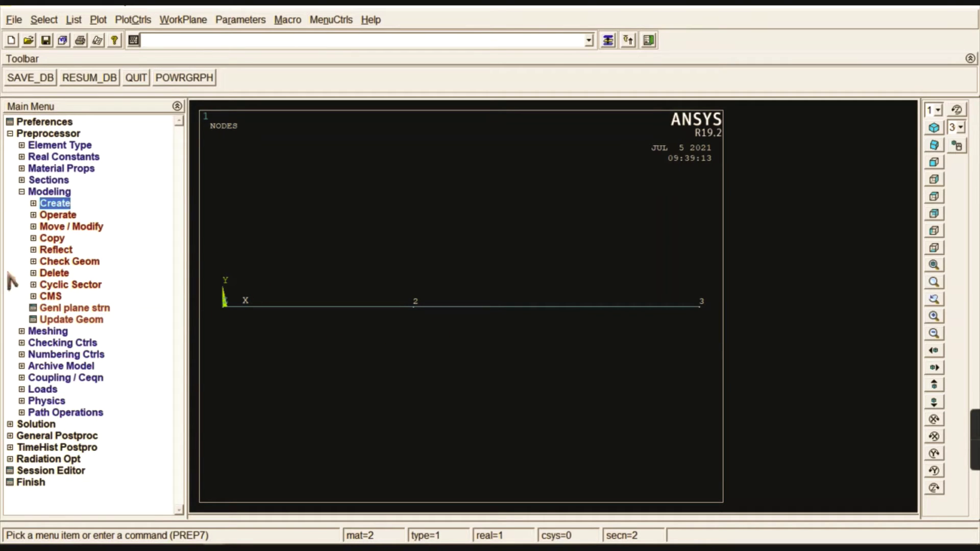
left_click(51, 192)
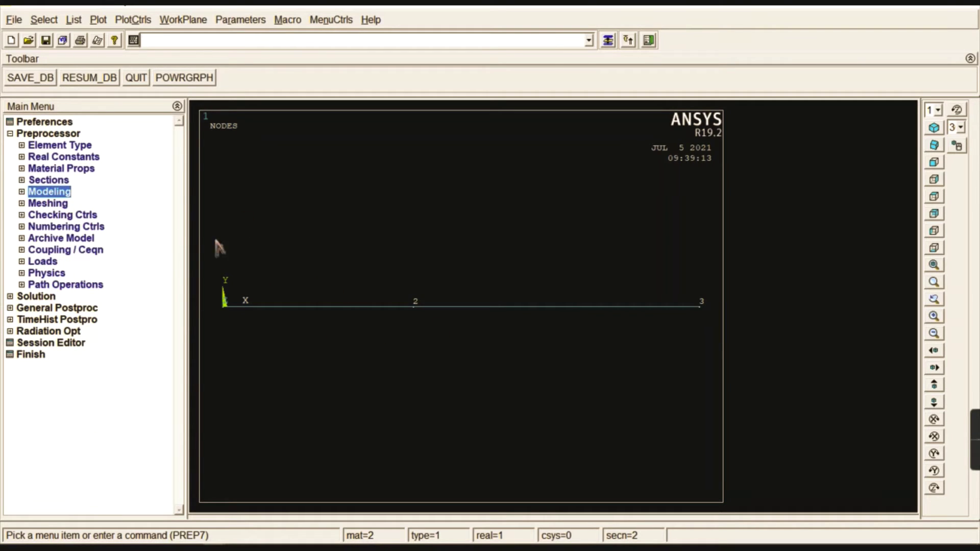
- Apply a displacement constraint on all DOF at end nodes 1 and 3
left_click(57, 135)
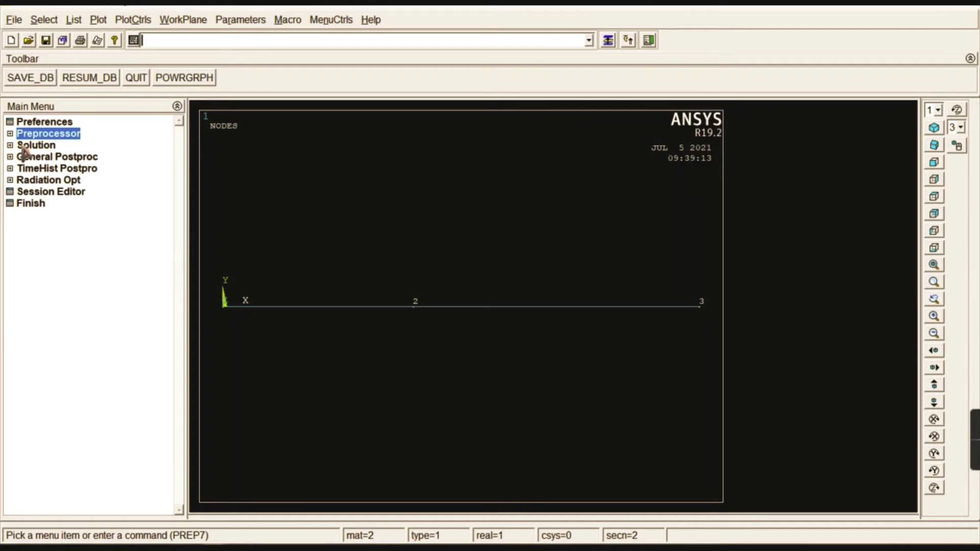
left_click(38, 146)
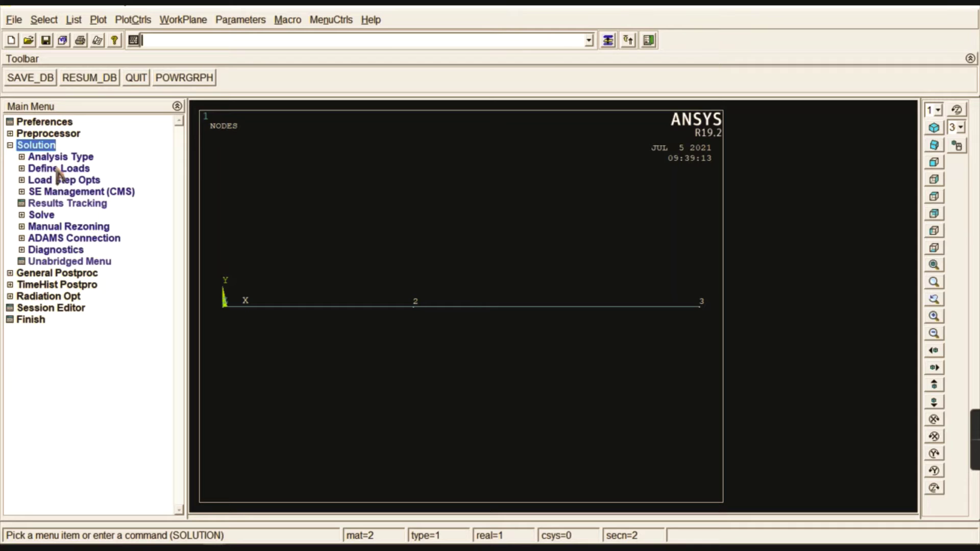
left_click(59, 173)
left_click(56, 194)
left_click(64, 203)
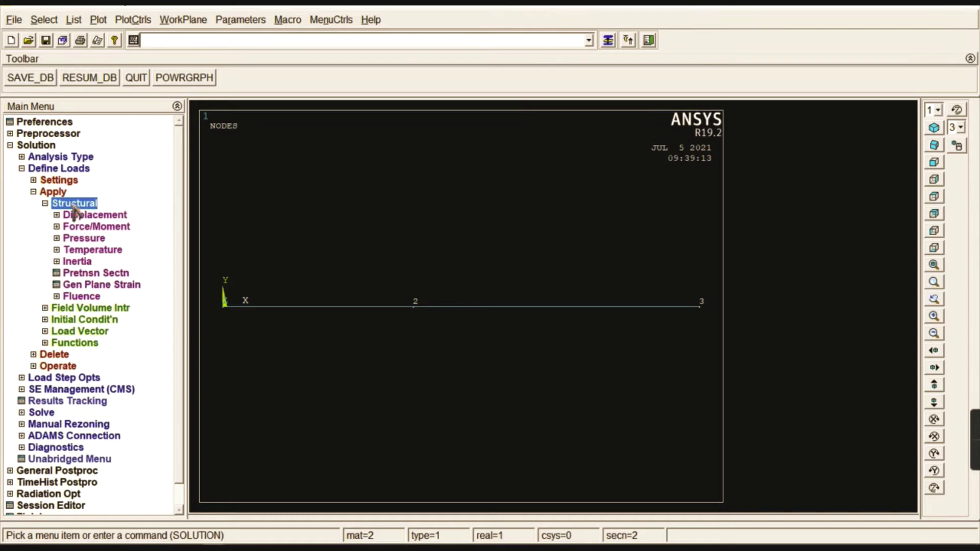
left_click(84, 216)
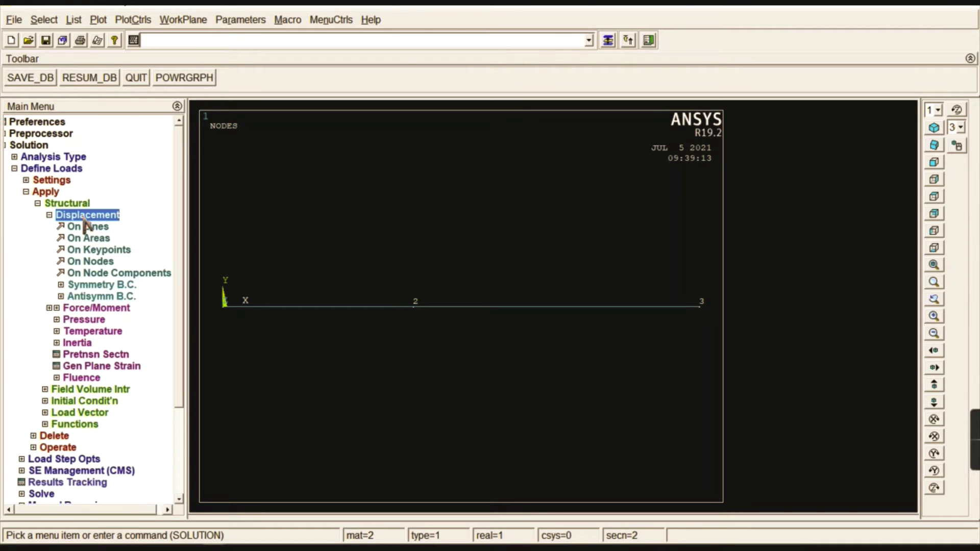
left_click(95, 262)
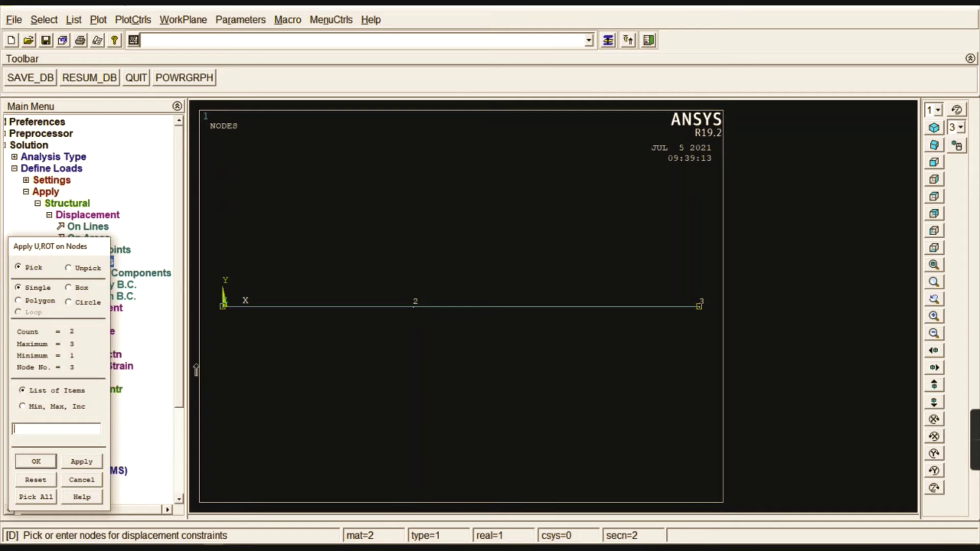
left_click(46, 464)
left_click(561, 215)
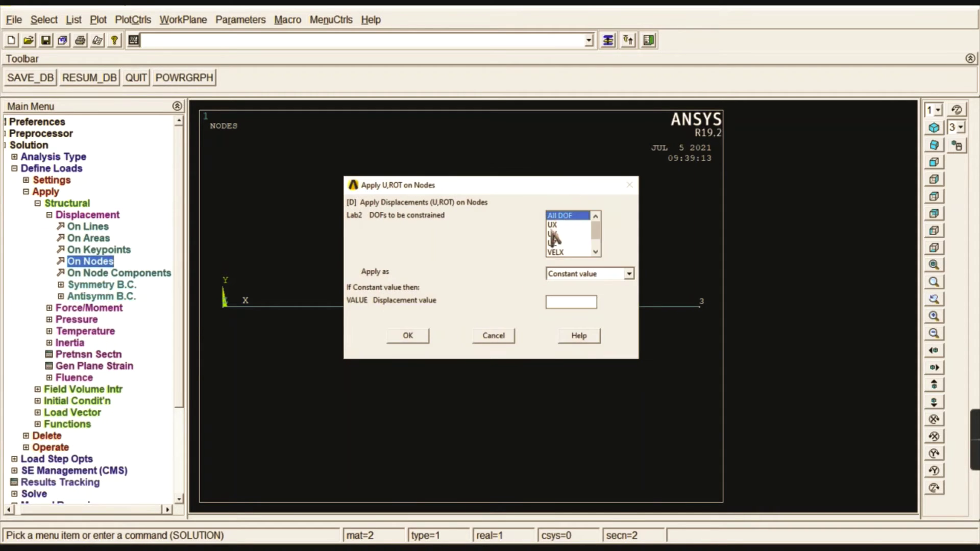
left_click(408, 337)
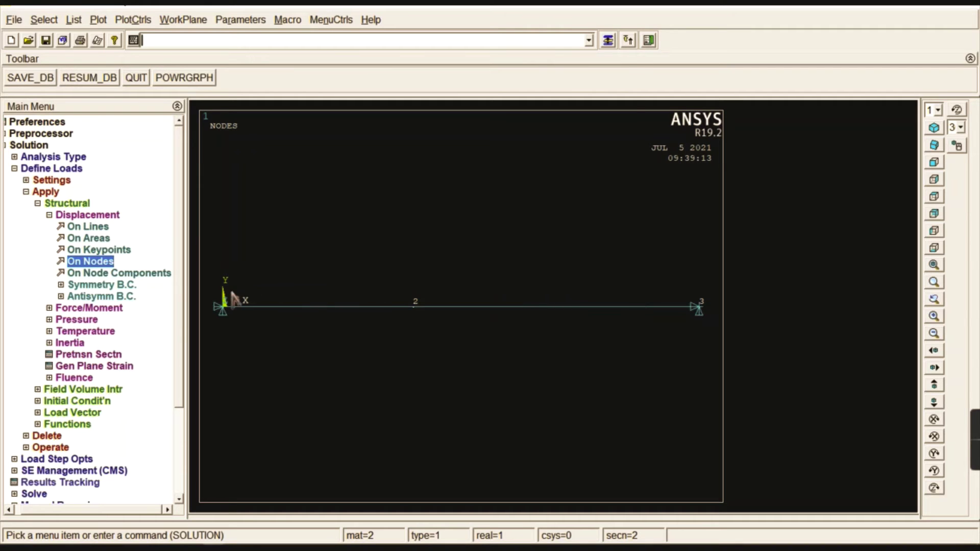
- Apply a constant FX force of 4E5 at node 2, taking the load P from the problem statement image
left_click(89, 215)
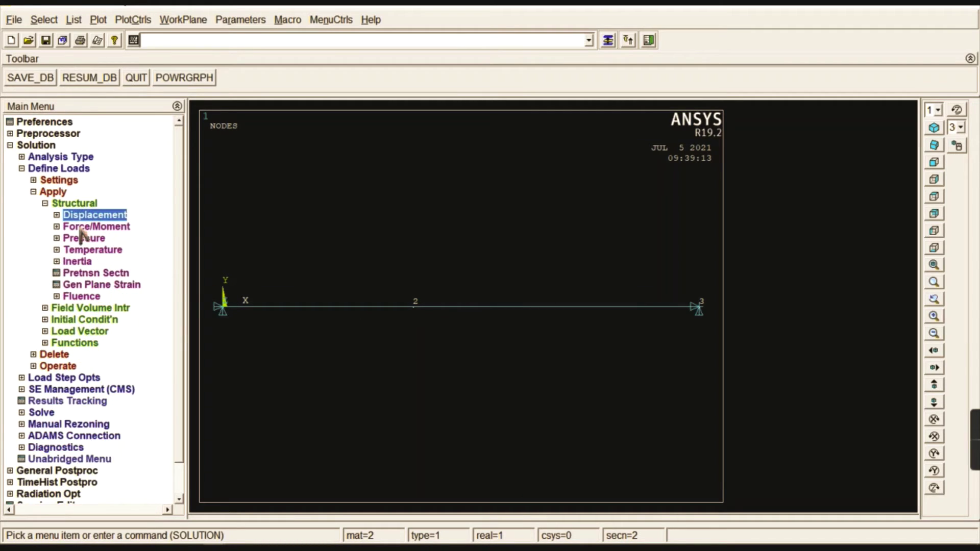
left_click(81, 228)
left_click(87, 249)
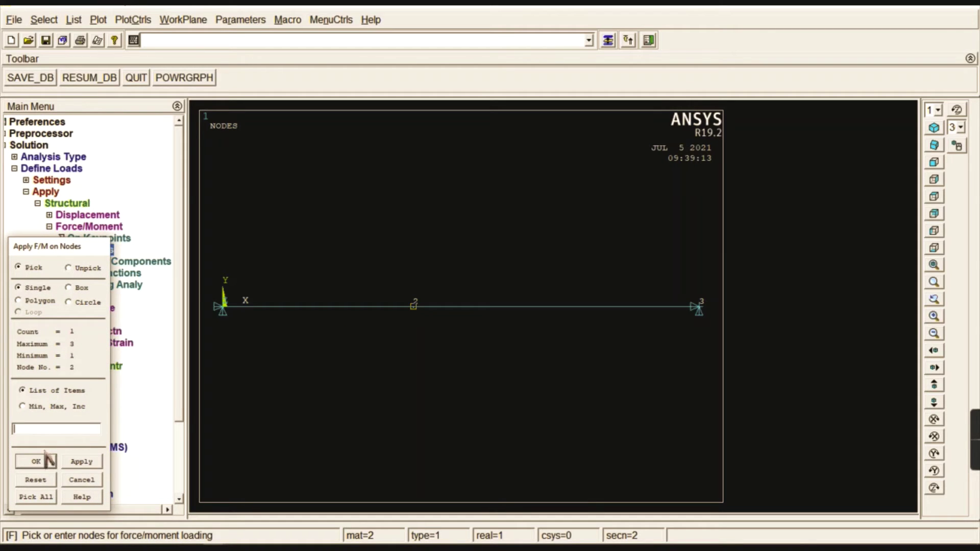
left_click(37, 461)
left_click(37, 462)
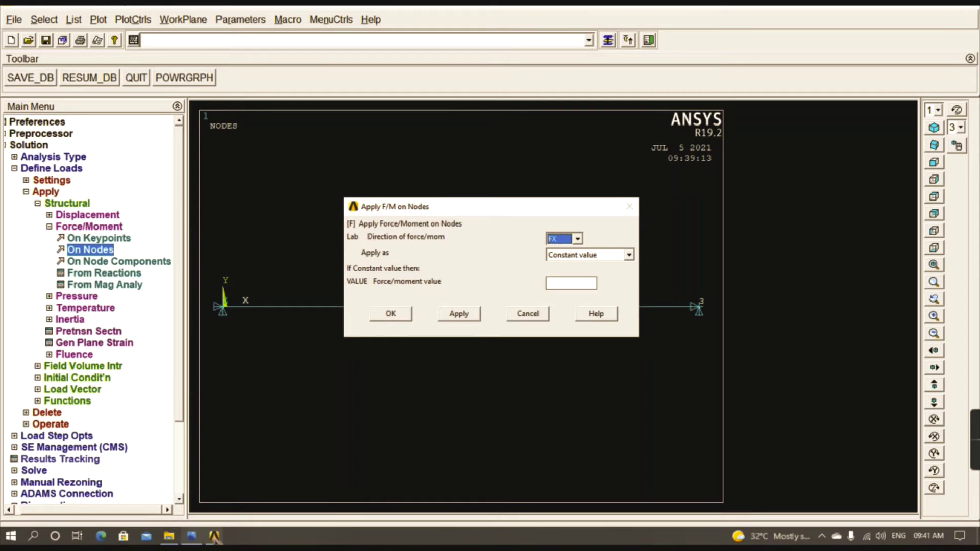
left_click(193, 536)
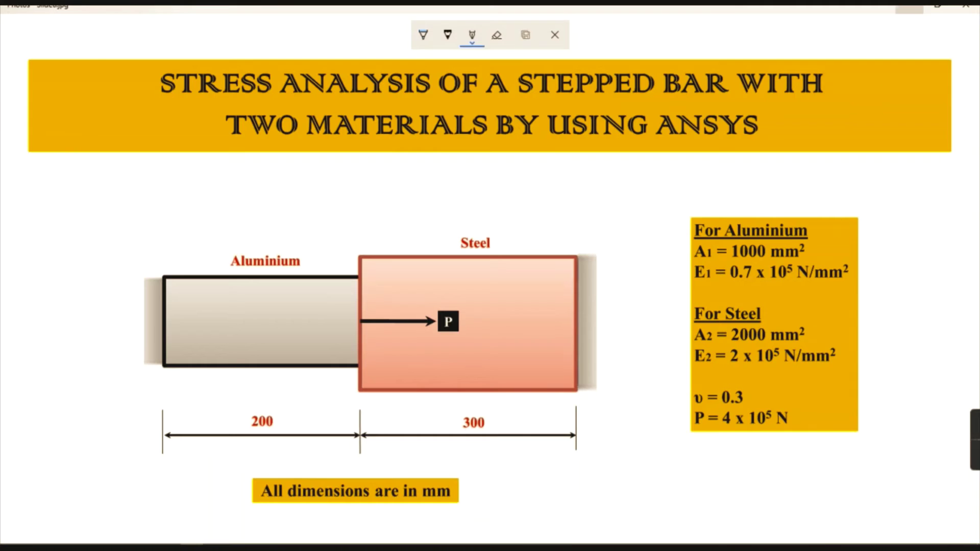
left_click(910, 9)
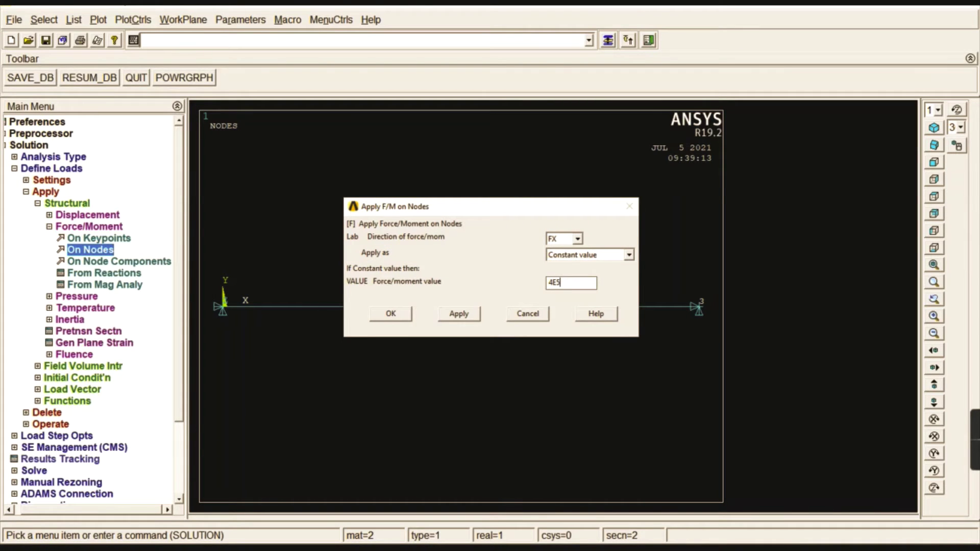
left_click(405, 314)
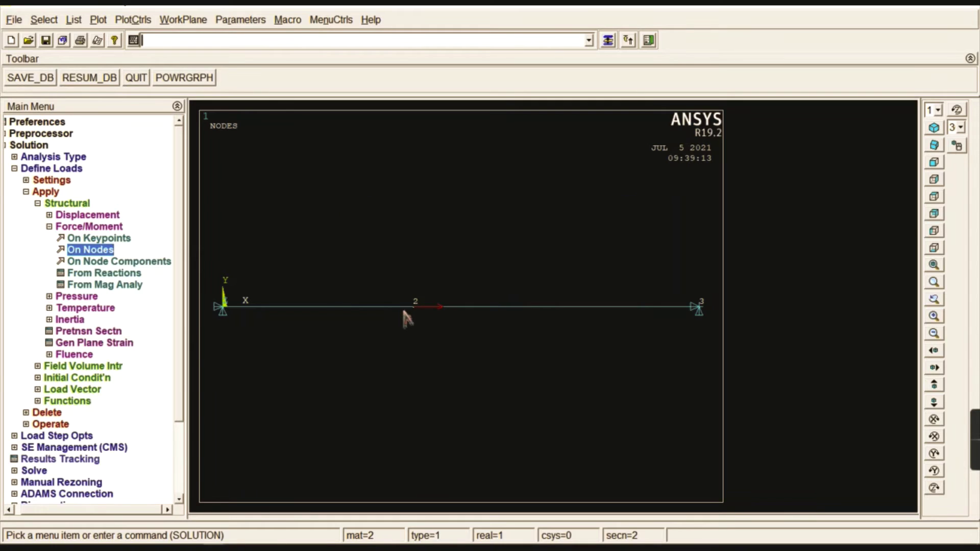
- Solve the current load step and dismiss the solution note and status listing
left_click(99, 226)
left_click(86, 215)
left_click(67, 203)
left_click(51, 192)
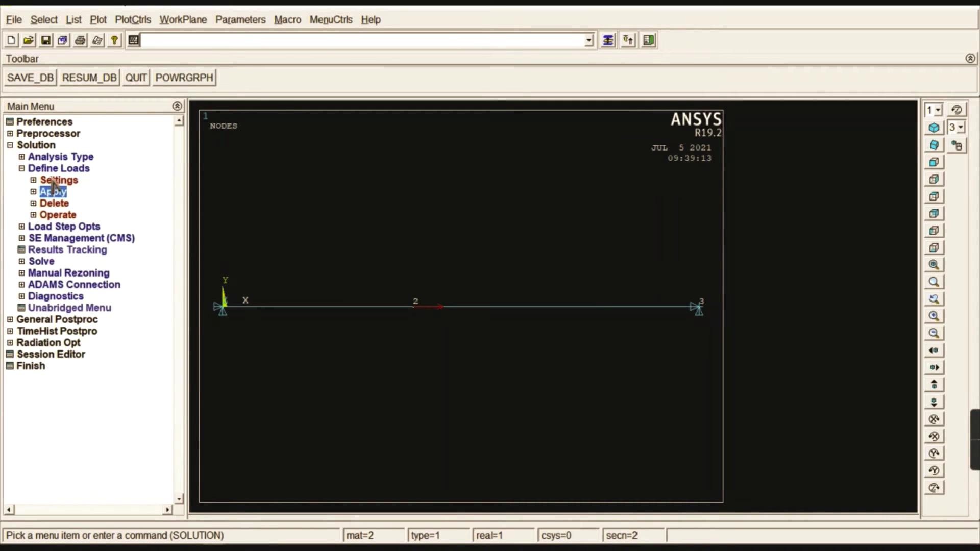
left_click(55, 169)
left_click(42, 215)
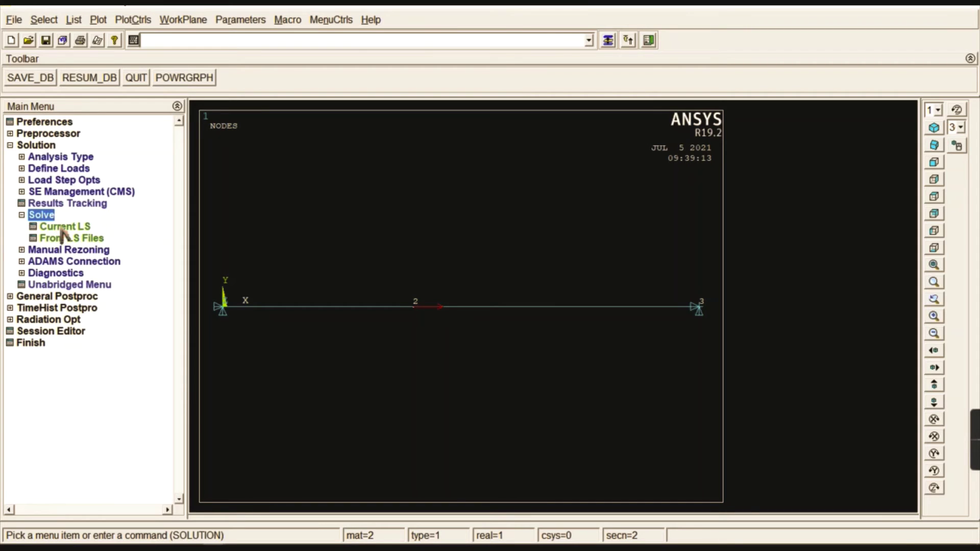
left_click(61, 228)
left_click(483, 332)
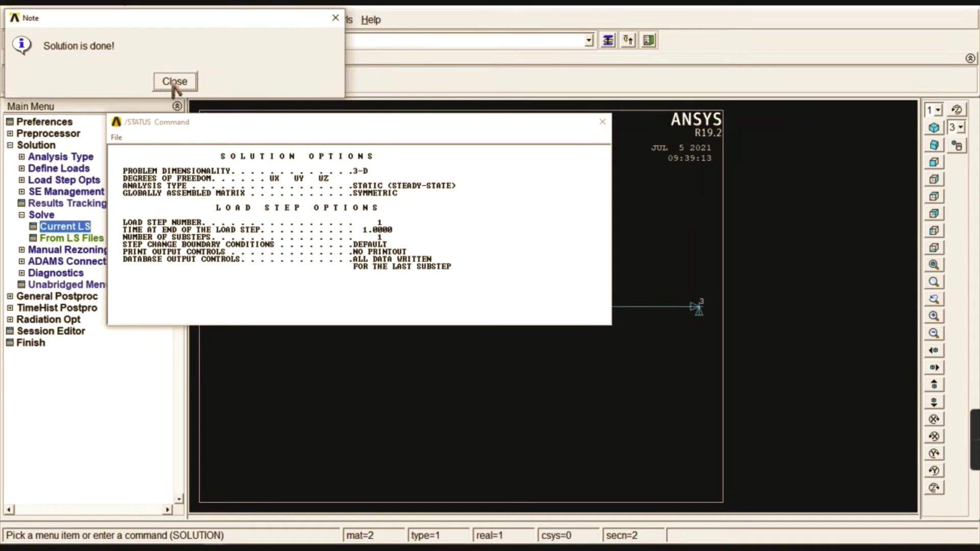
left_click(175, 82)
left_click(602, 122)
- Plot the deformed shape together with the undeformed shape in the general postprocessor
left_click(40, 214)
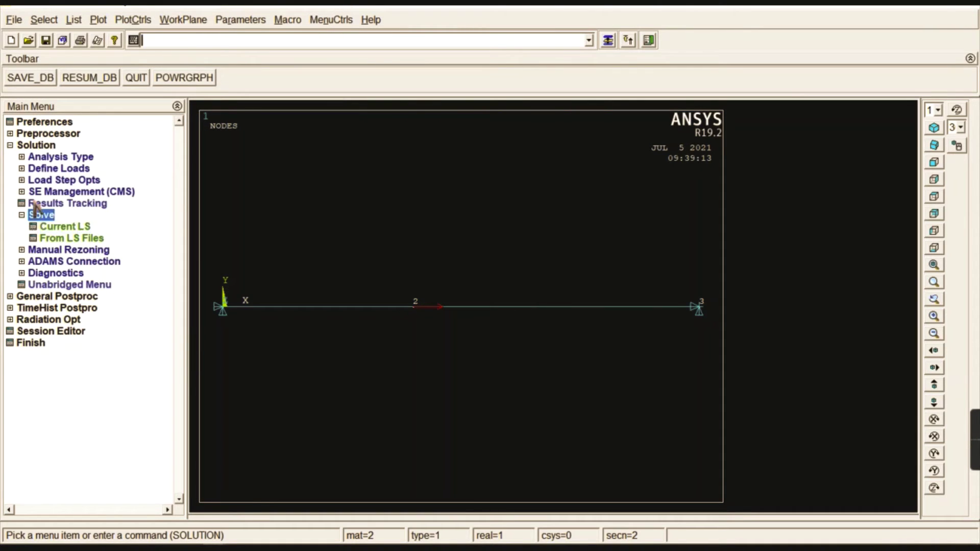
left_click(37, 213)
left_click(36, 146)
left_click(33, 158)
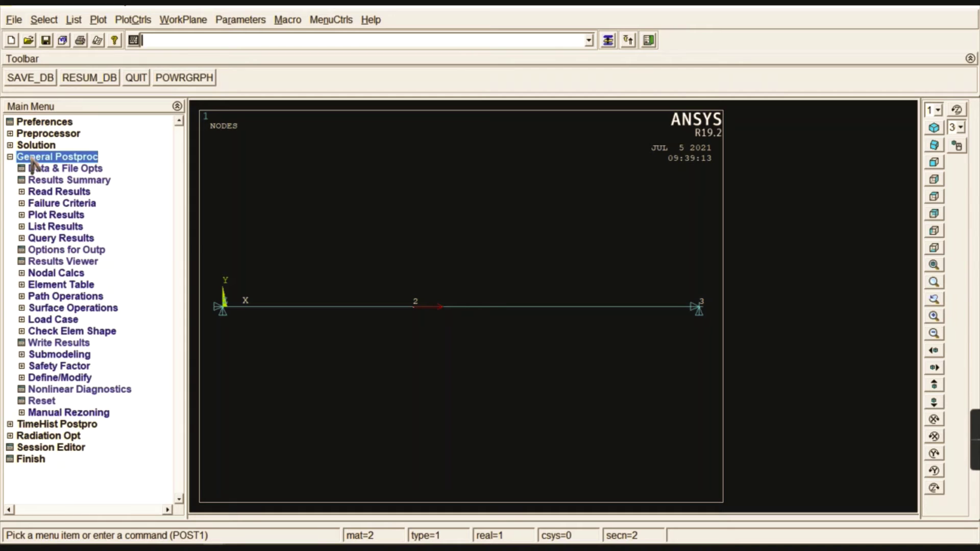
left_click(38, 216)
left_click(57, 227)
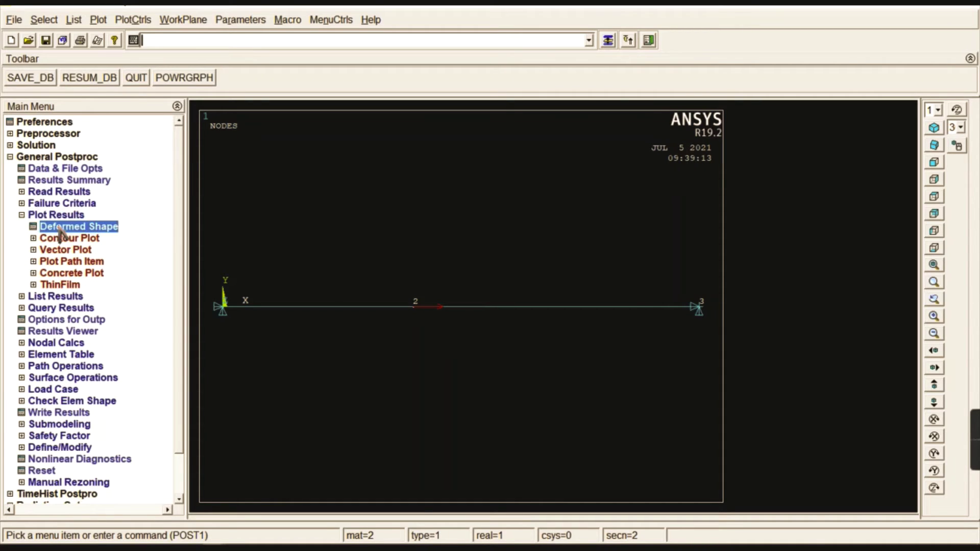
left_click(542, 263)
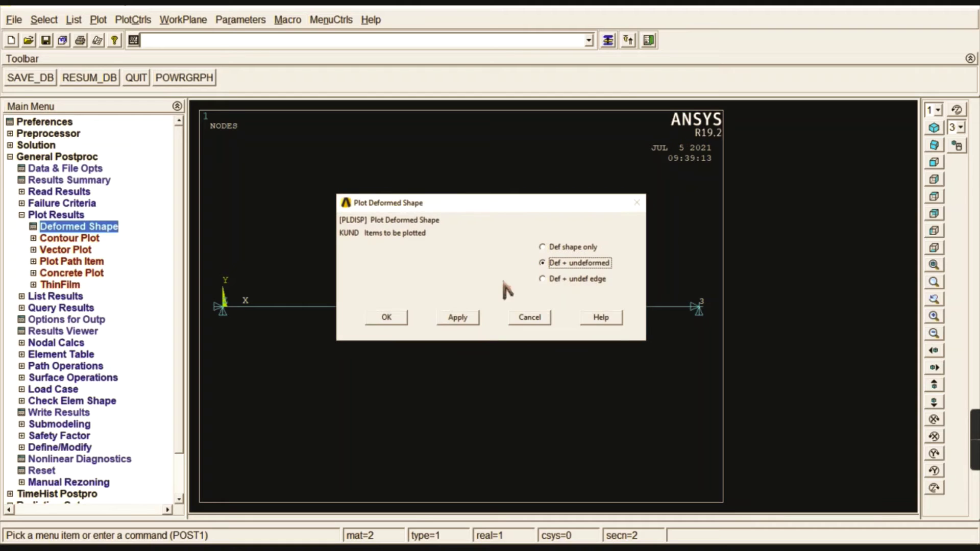
left_click(387, 317)
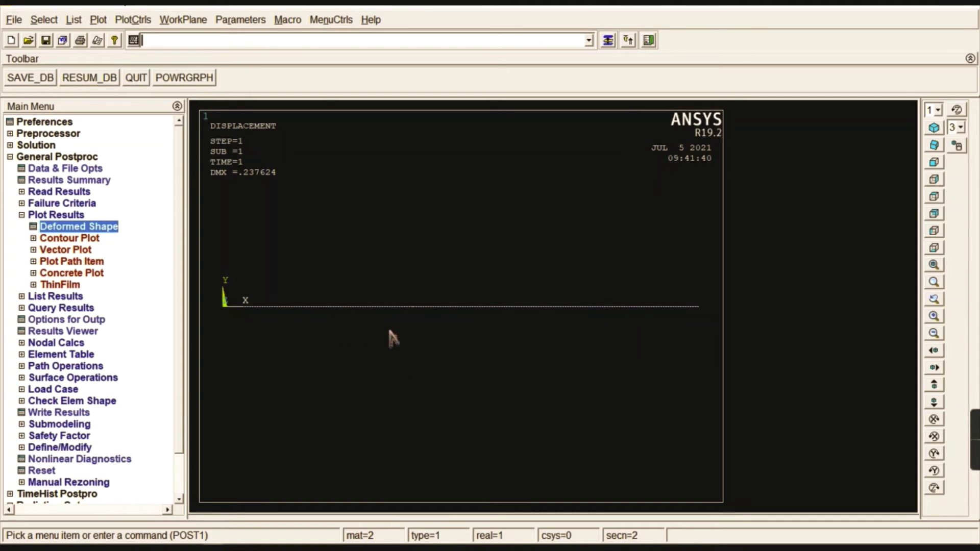
- Plot the nodal solution contour of the displacement vector sum with the deformed shape only
left_click(64, 238)
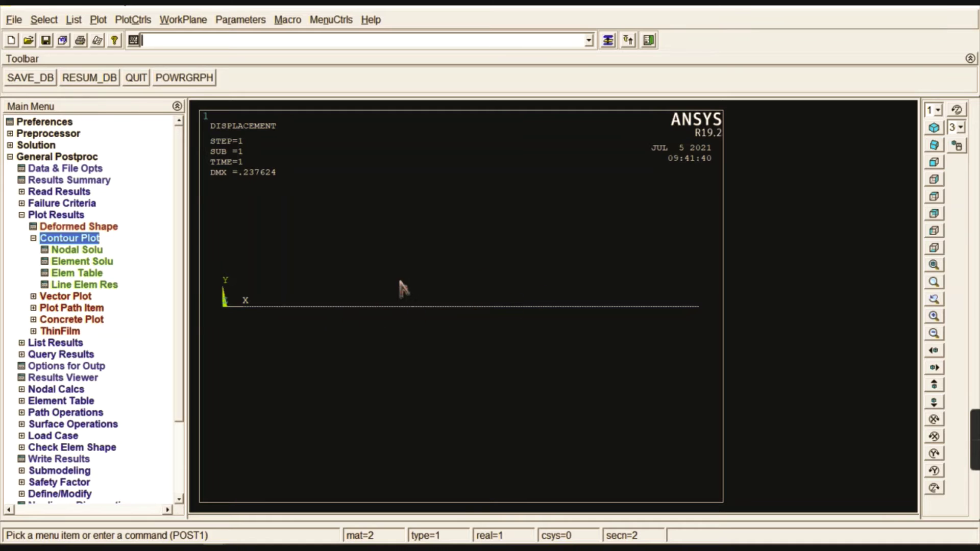
left_click(62, 250)
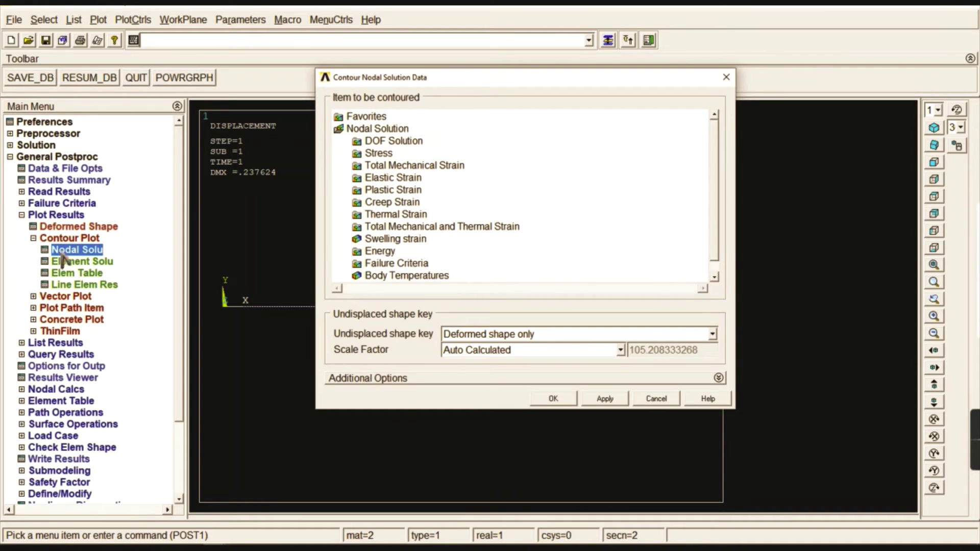
left_click(394, 142)
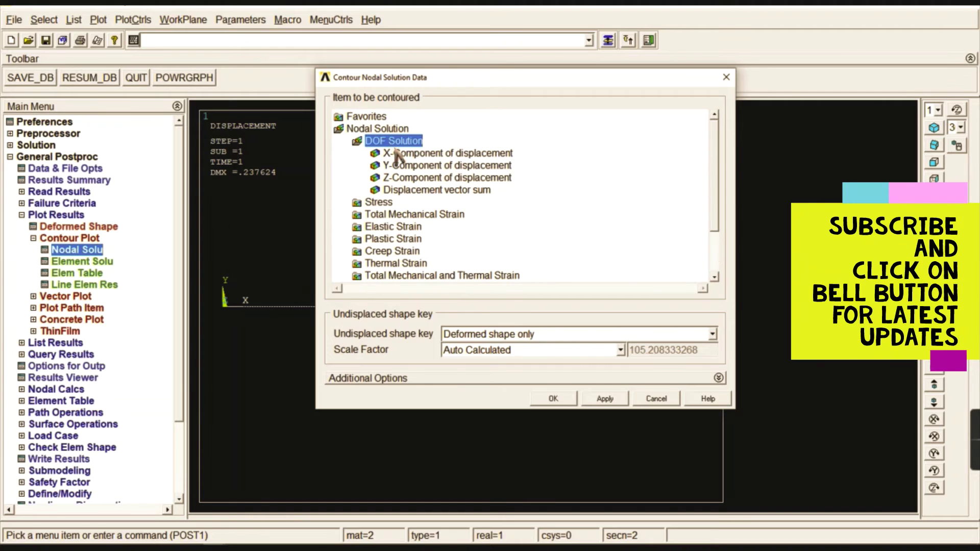
left_click(409, 191)
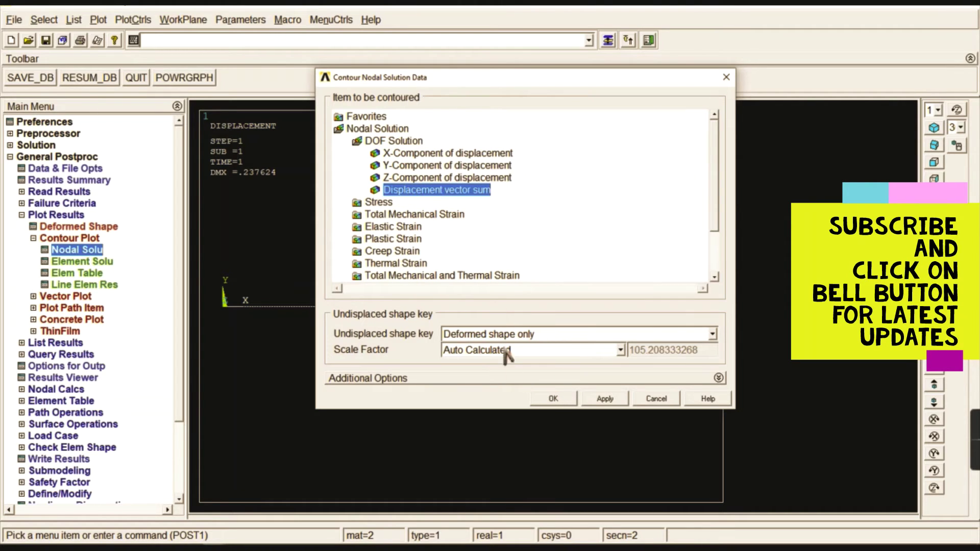
left_click(554, 400)
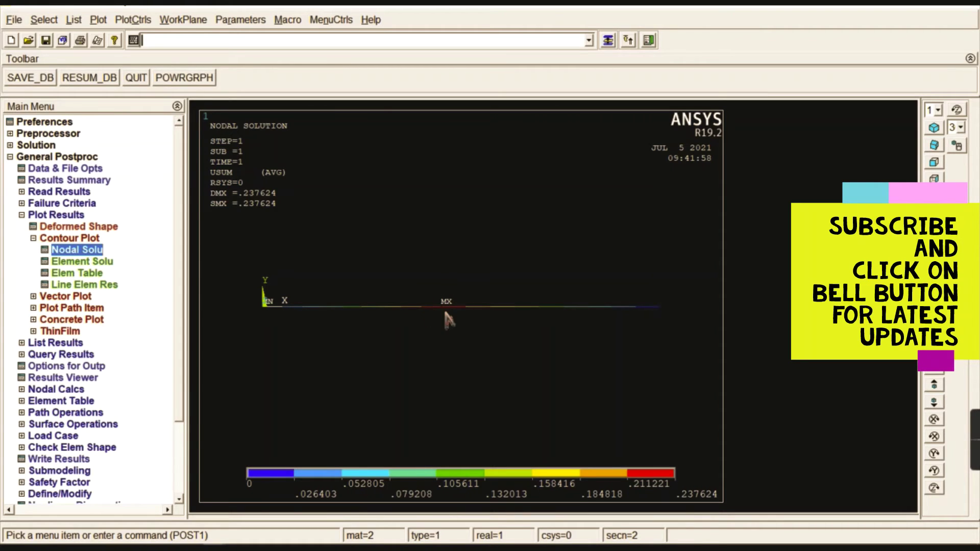
- Turn on the display of element shapes based on real constants and show the bar in an oblique 3D view
left_click(133, 20)
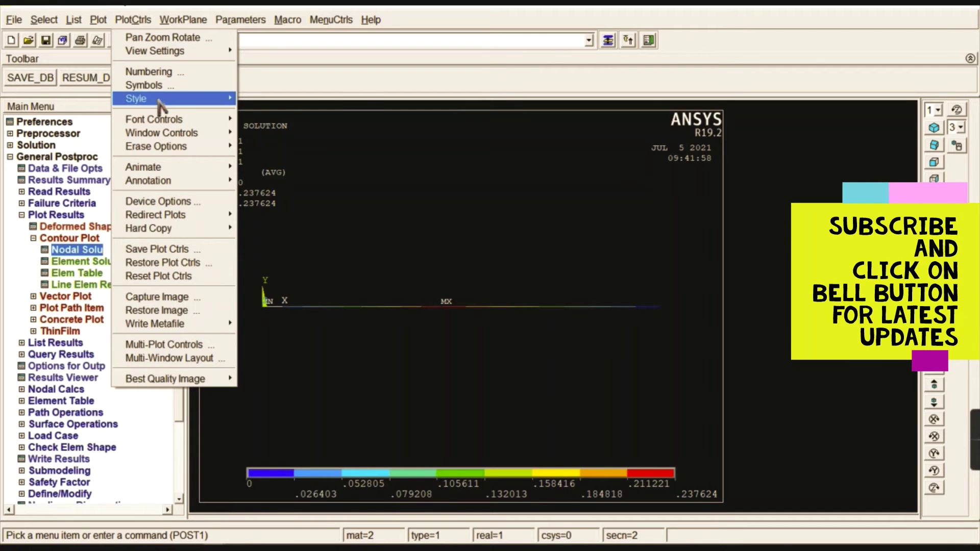
mouse_move(159, 101)
left_click(296, 116)
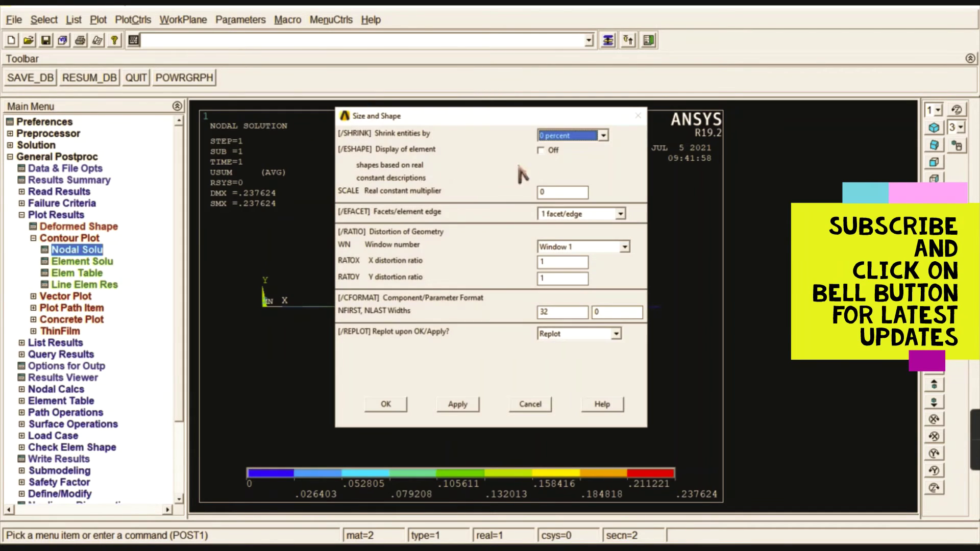
left_click(550, 150)
left_click(386, 404)
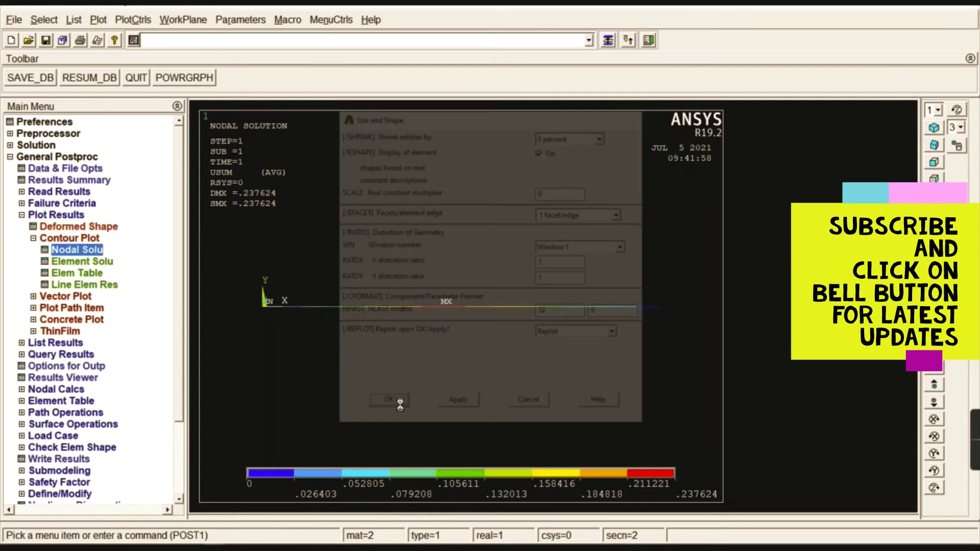
left_click(935, 147)
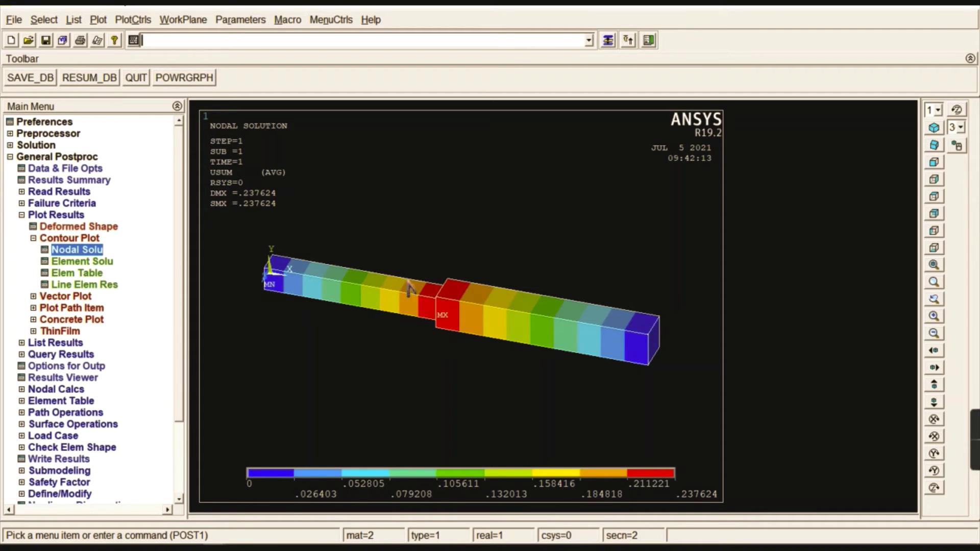
- Plot the nodal solution contour of von Mises stress on the deformed bar
left_click(77, 251)
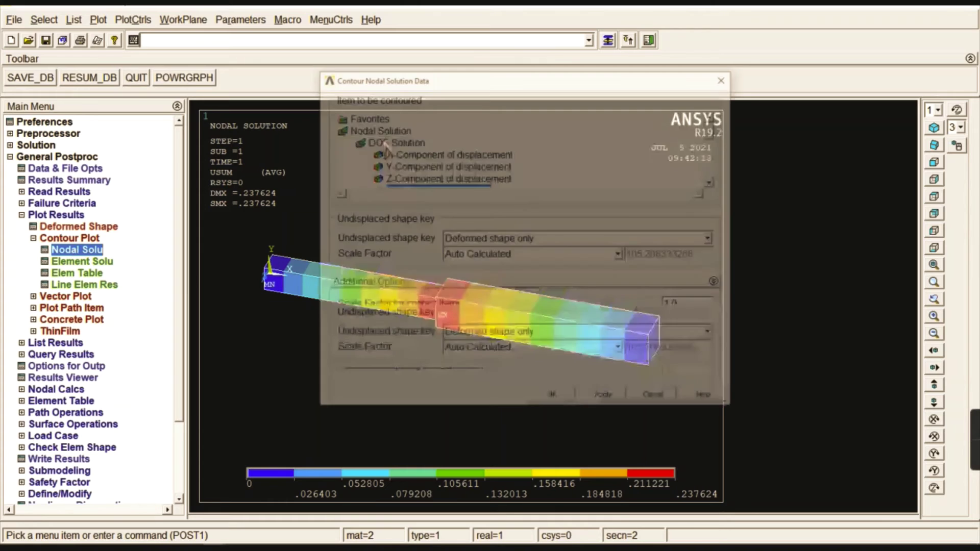
double_click(393, 141)
double_click(380, 155)
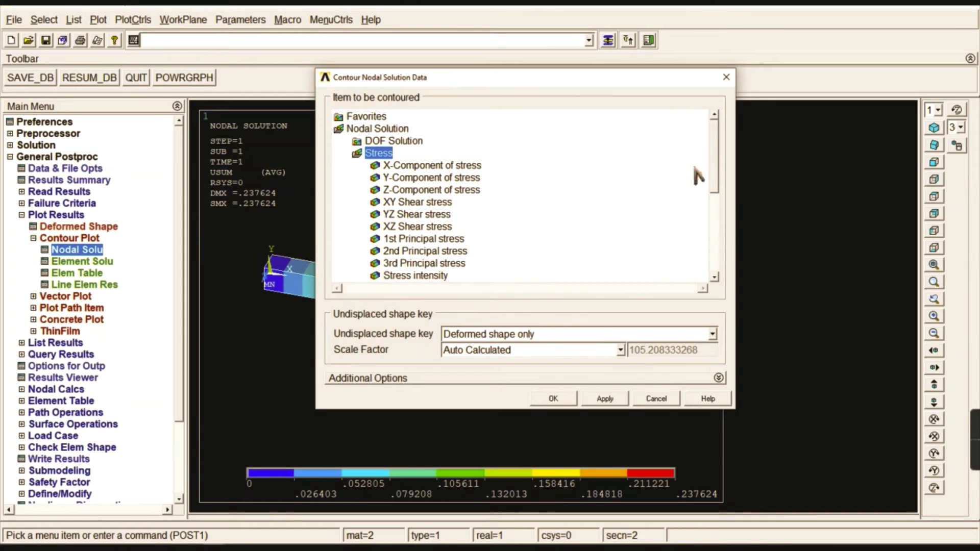
left_click_drag(724, 167, 714, 195)
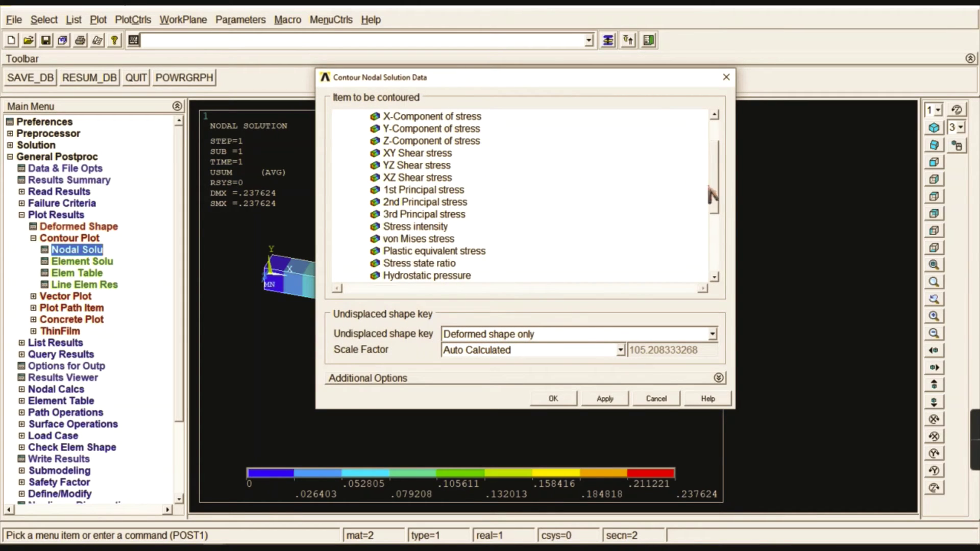
left_click(423, 238)
left_click(556, 399)
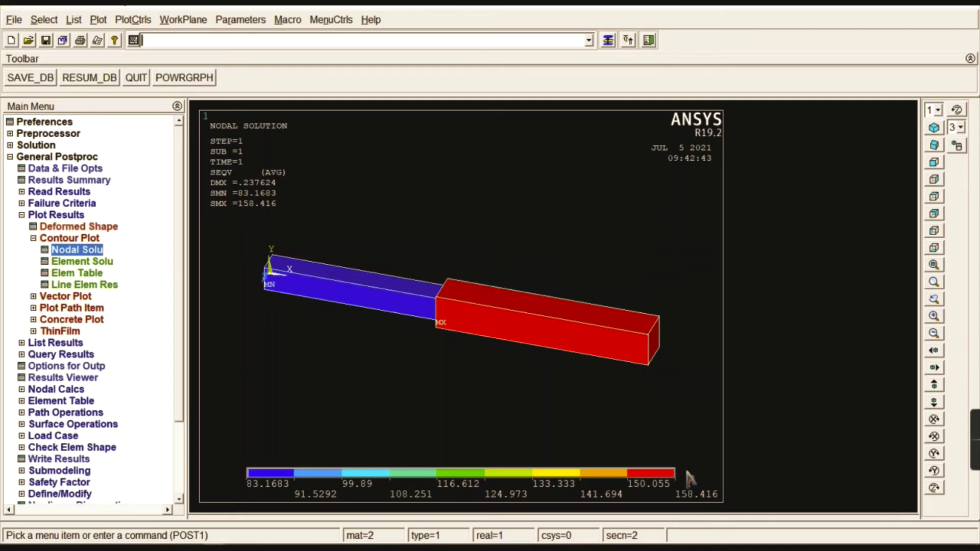
left_click(66, 239)
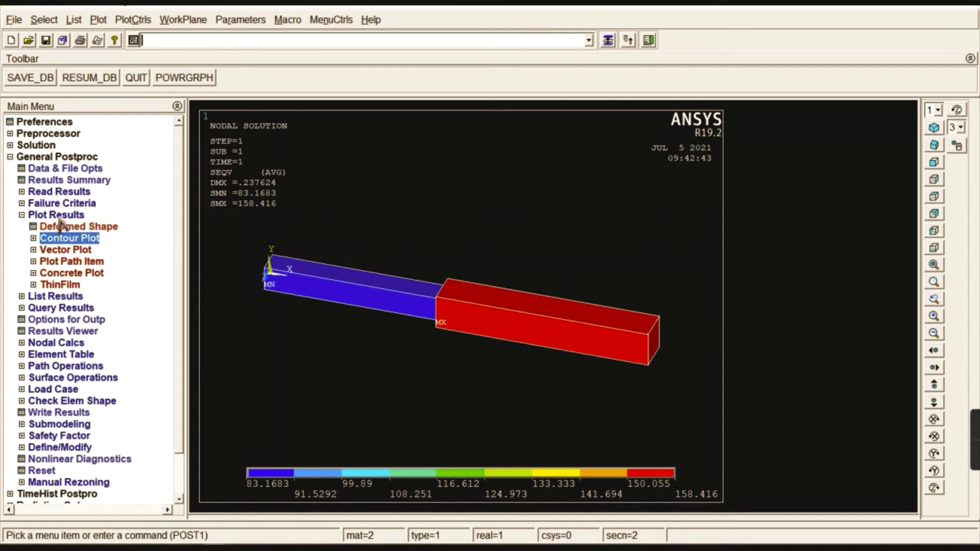
- List the nodal solution for the displacement vector sum
left_click(57, 218)
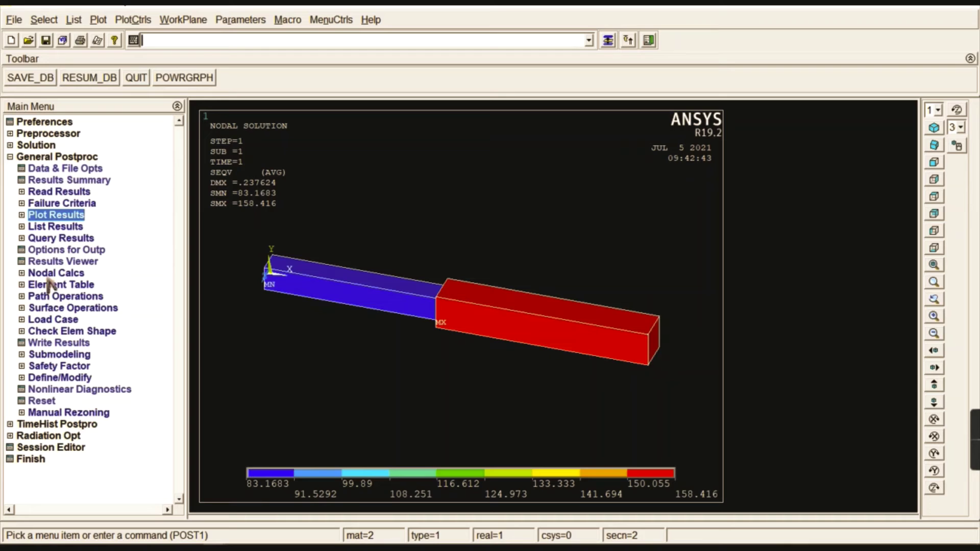
left_click(50, 227)
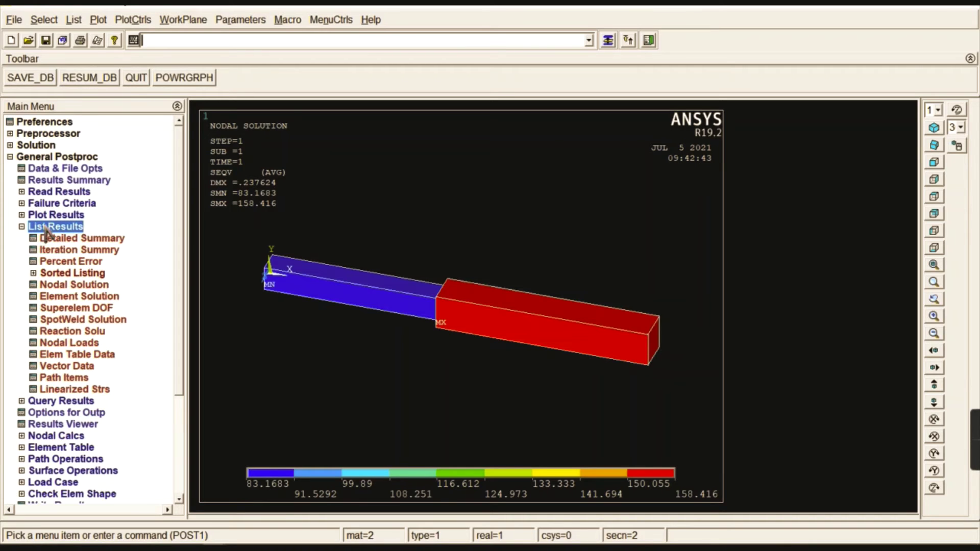
left_click(60, 285)
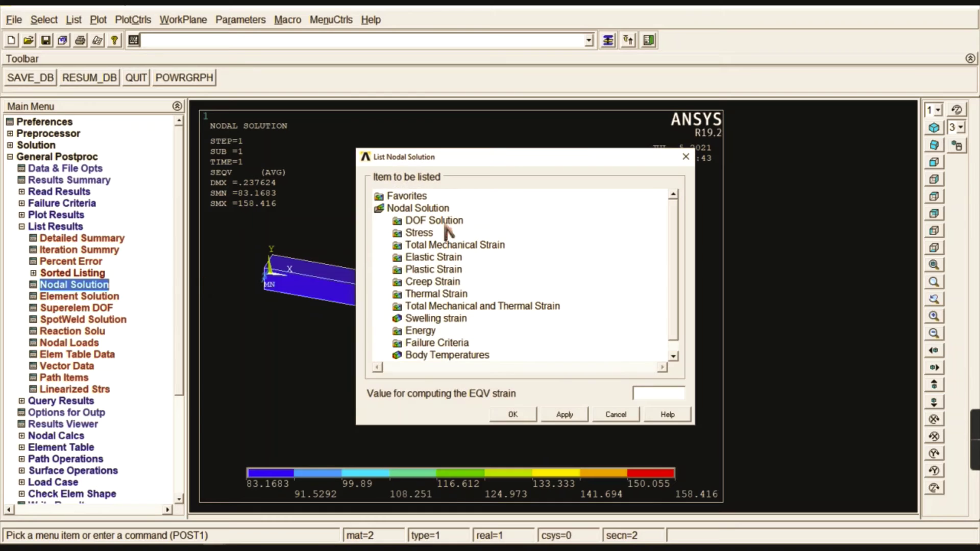
left_click(446, 224)
left_click(456, 270)
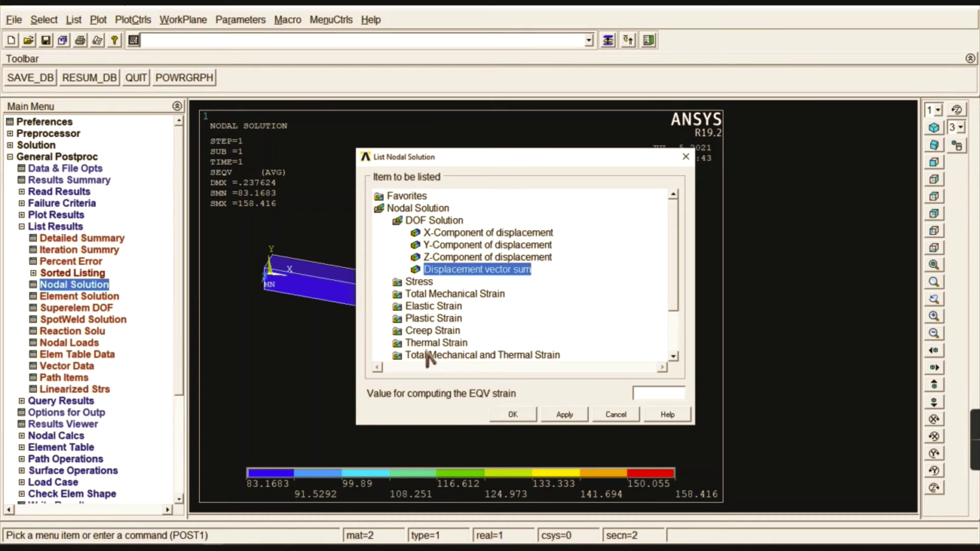
left_click(513, 415)
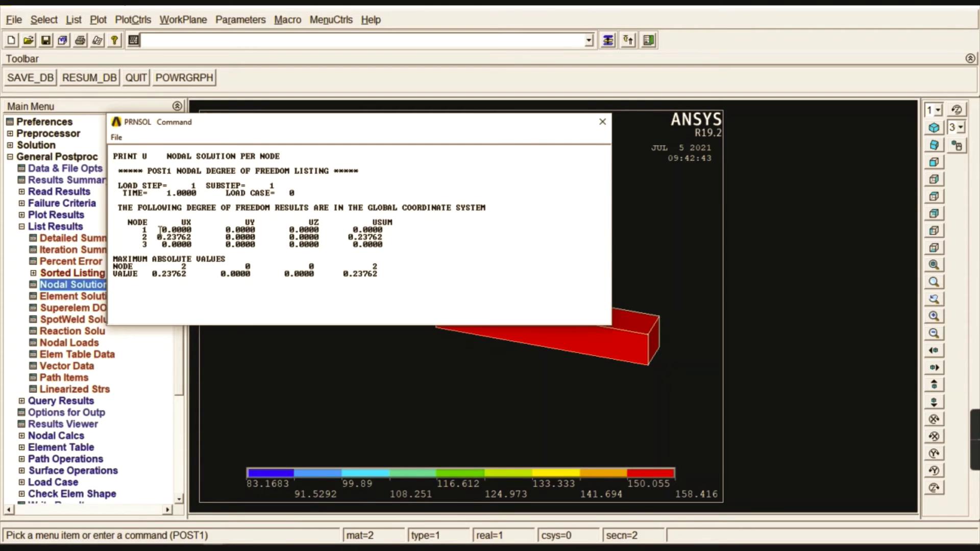
- Examine the UX and USUM displacement values of each node in the nodal degree of freedom listing
left_click_drag(159, 230, 216, 234)
left_click(355, 237)
left_click_drag(354, 229, 394, 245)
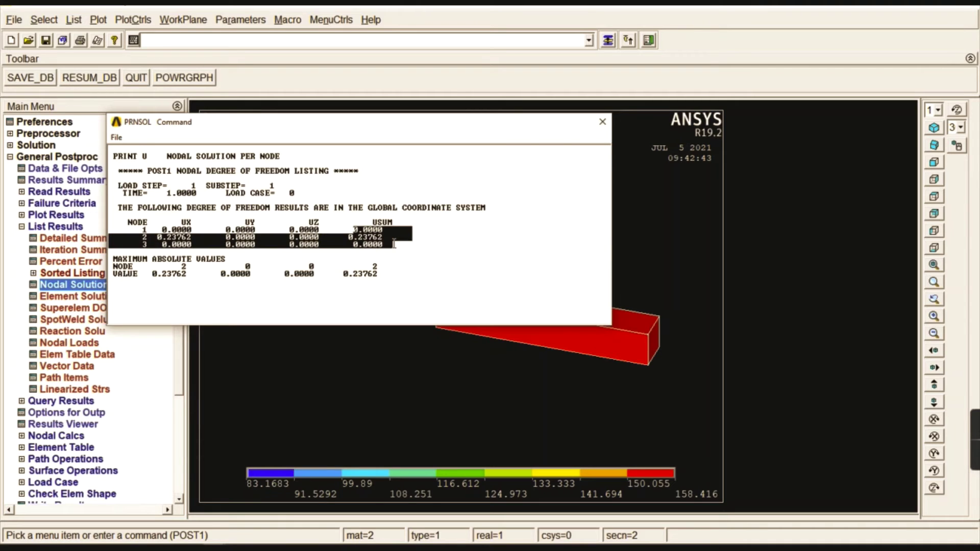
left_click(393, 246)
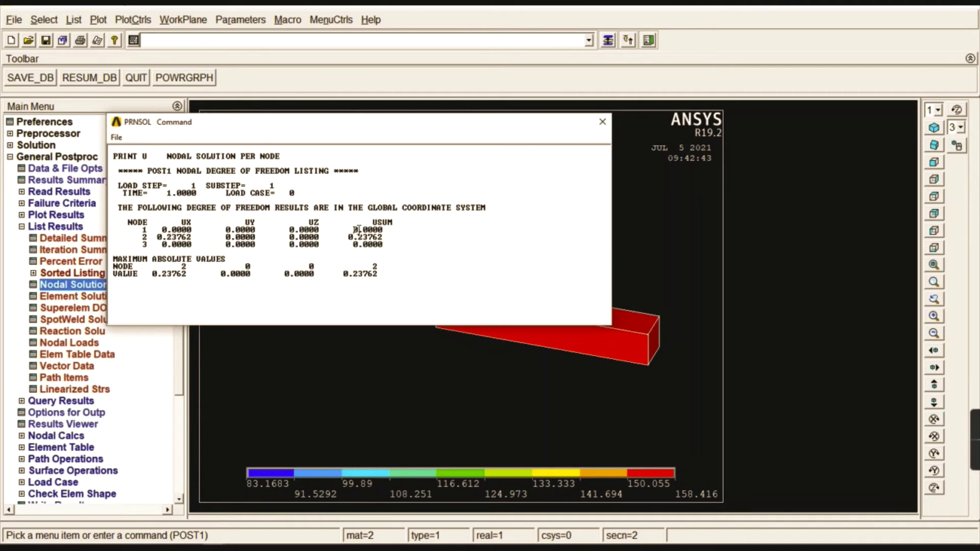
left_click_drag(357, 230, 384, 245)
left_click(384, 237)
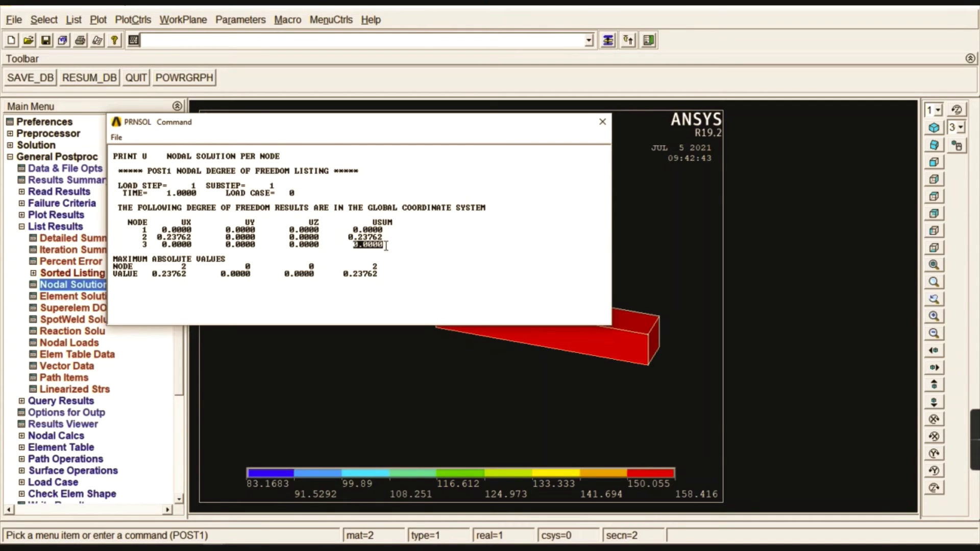
left_click(144, 229)
left_click_drag(139, 245, 146, 245)
left_click_drag(350, 238, 387, 238)
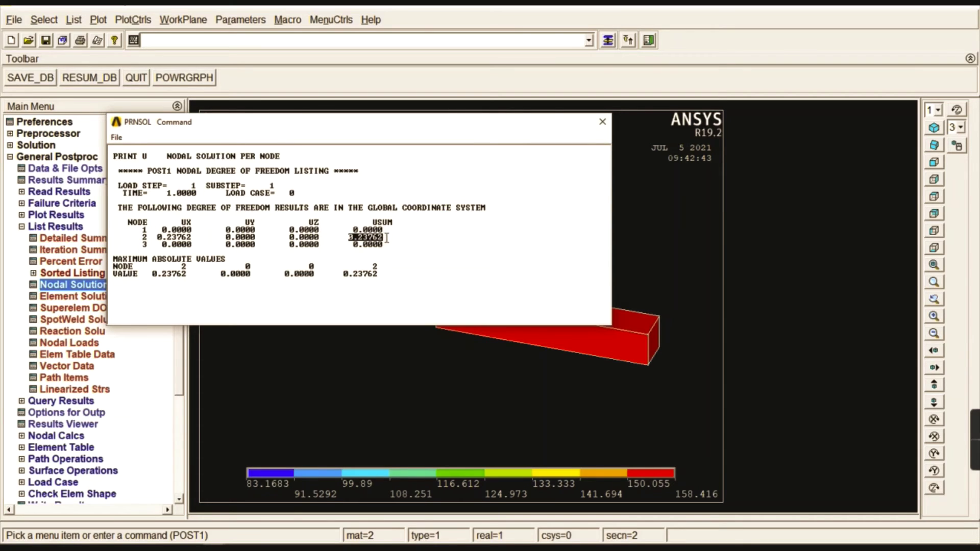
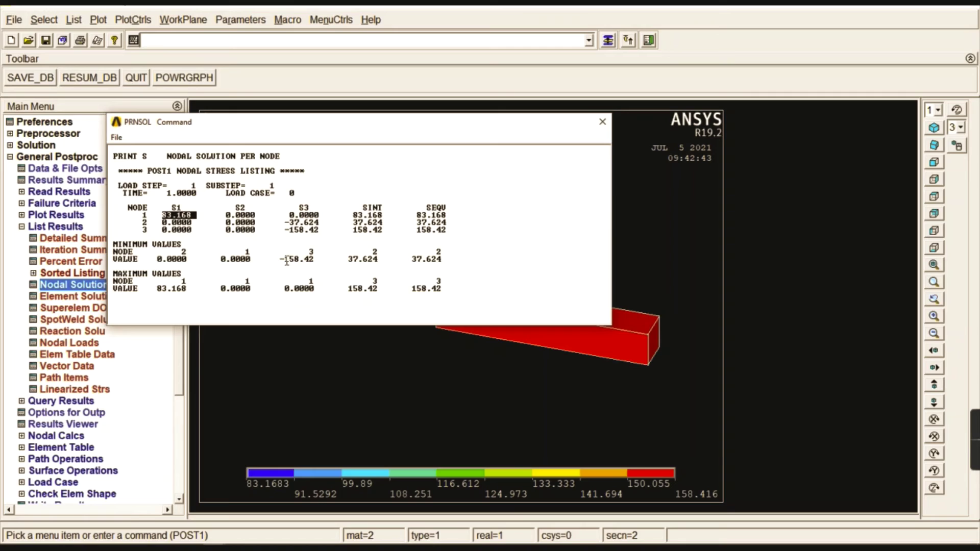
- Examine the minimum S3 and maximum S1 principal stresses in the nodal stress listing and close the listing
left_click(288, 262)
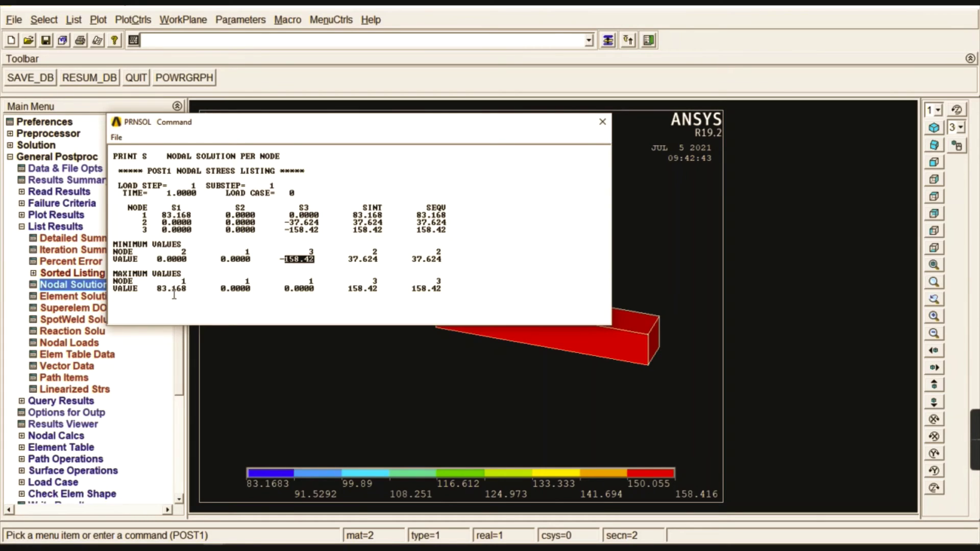
left_click(156, 290)
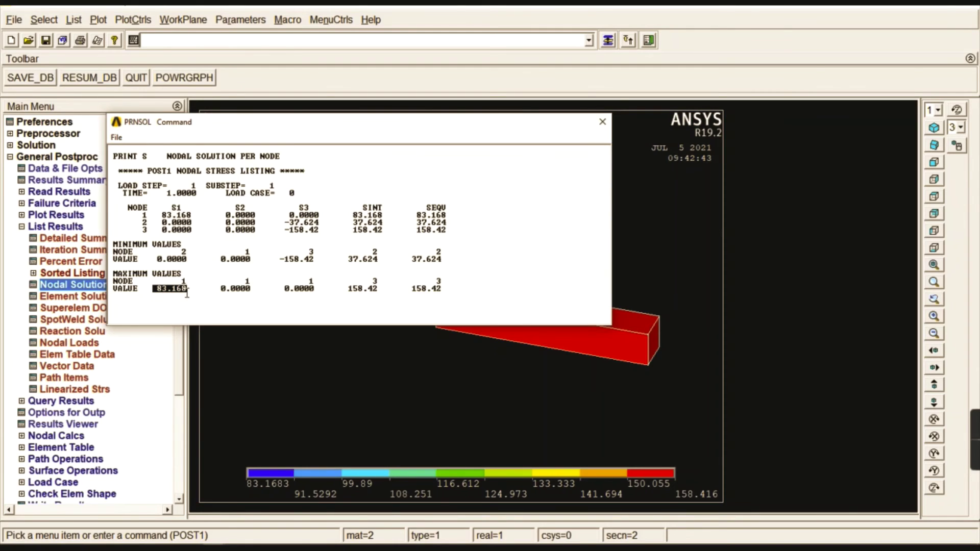
left_click(602, 121)
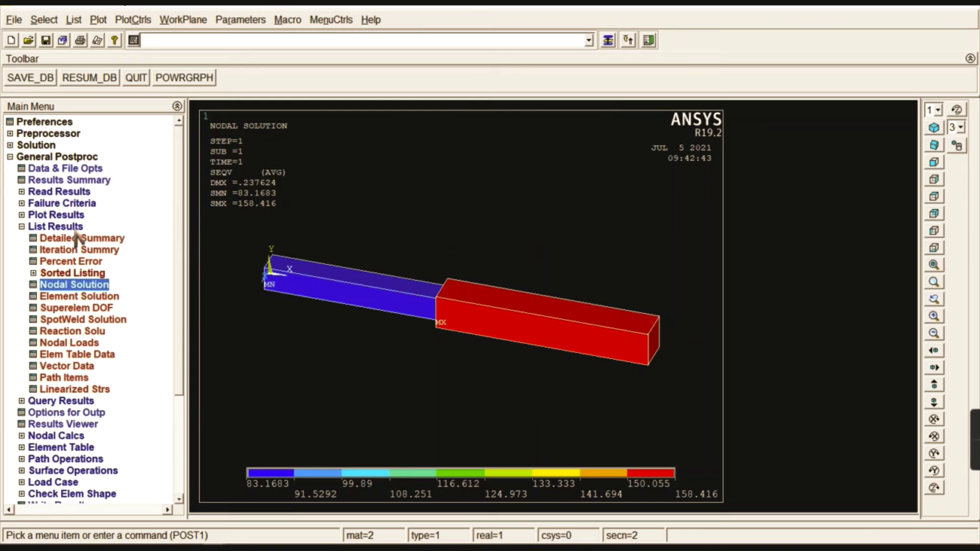
left_click(75, 228)
- Define an element table item by sequence number as LS, 1 for the line stress
left_click(60, 285)
left_click(66, 296)
left_click(123, 306)
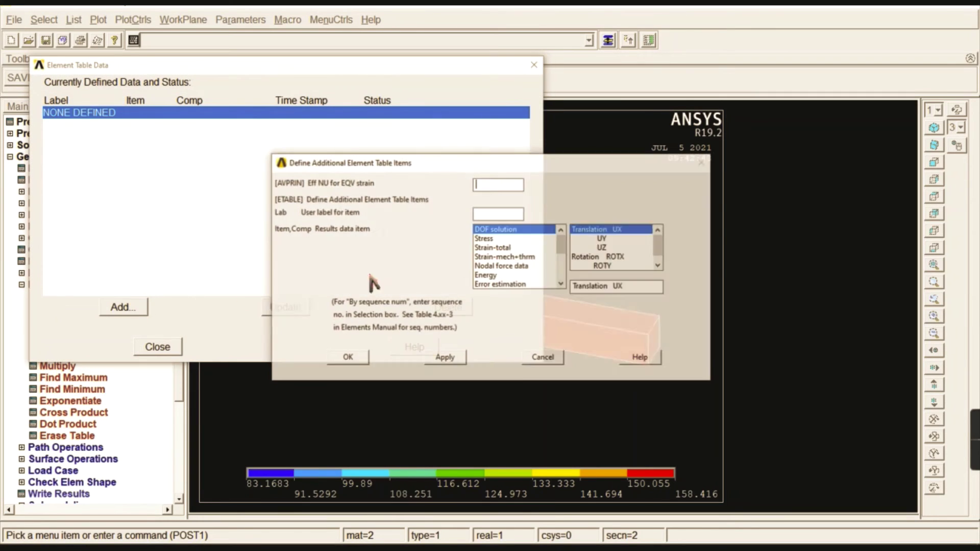
left_click_drag(561, 244, 561, 273)
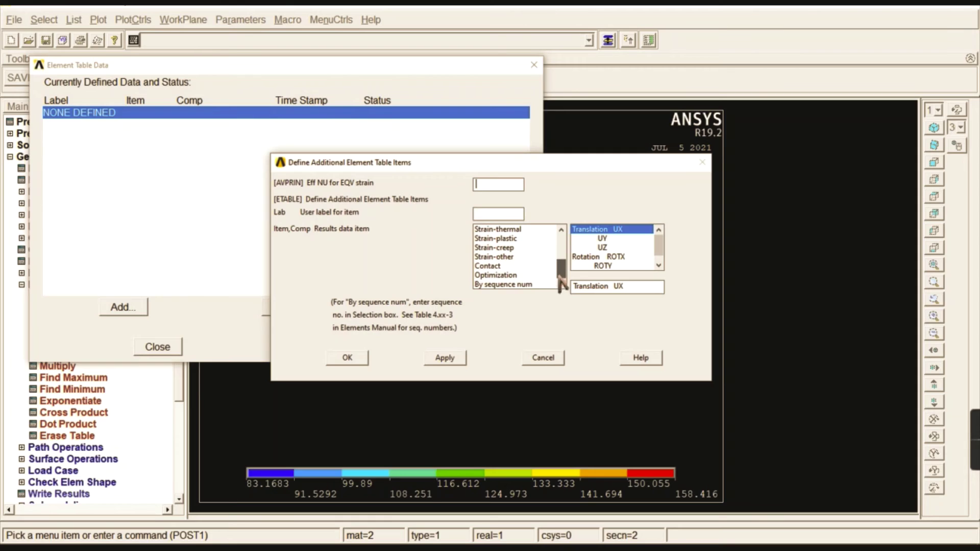
left_click(511, 285)
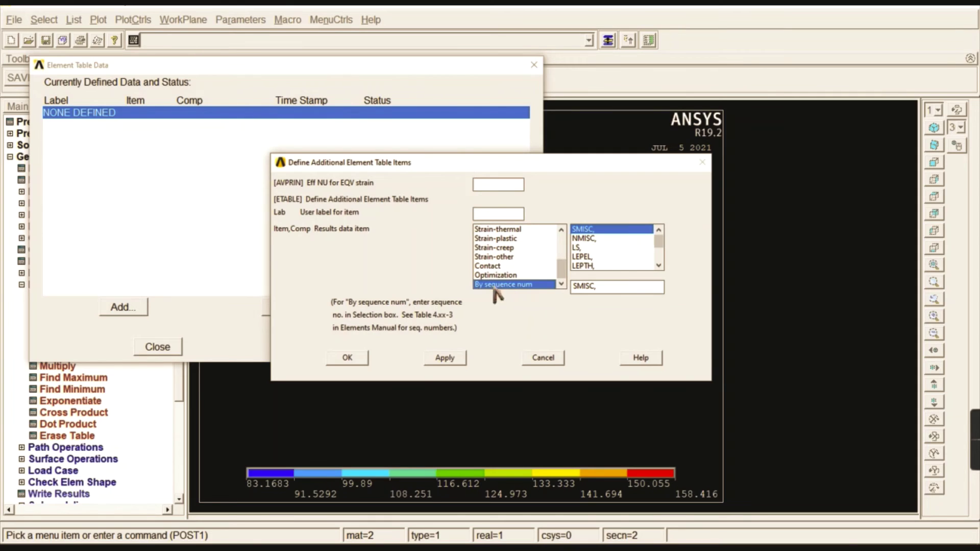
left_click(581, 249)
left_click(597, 283)
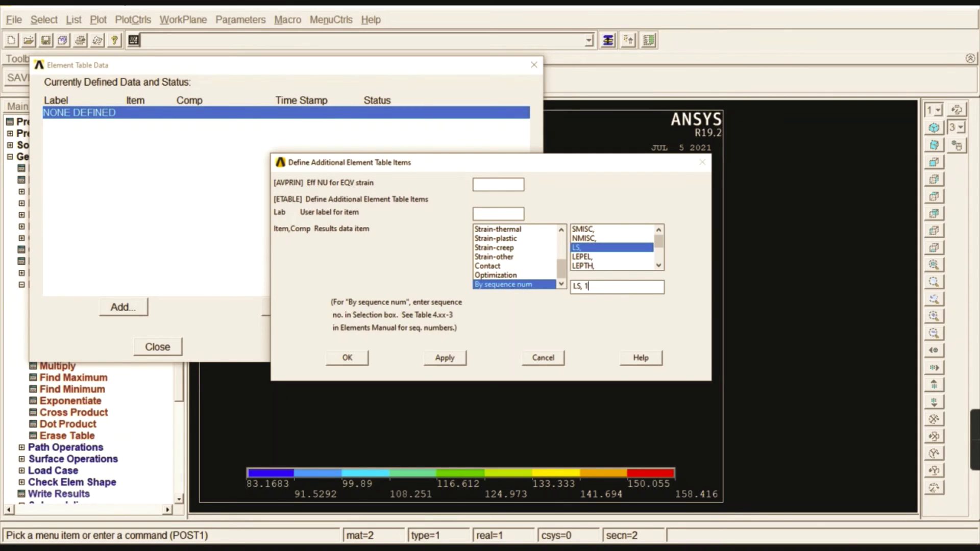
left_click(359, 359)
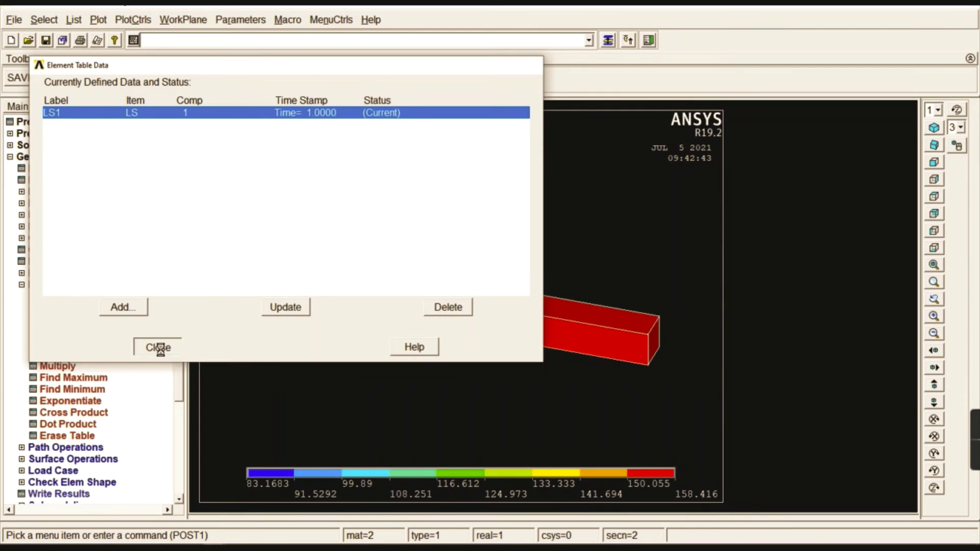
left_click(157, 346)
left_click(64, 285)
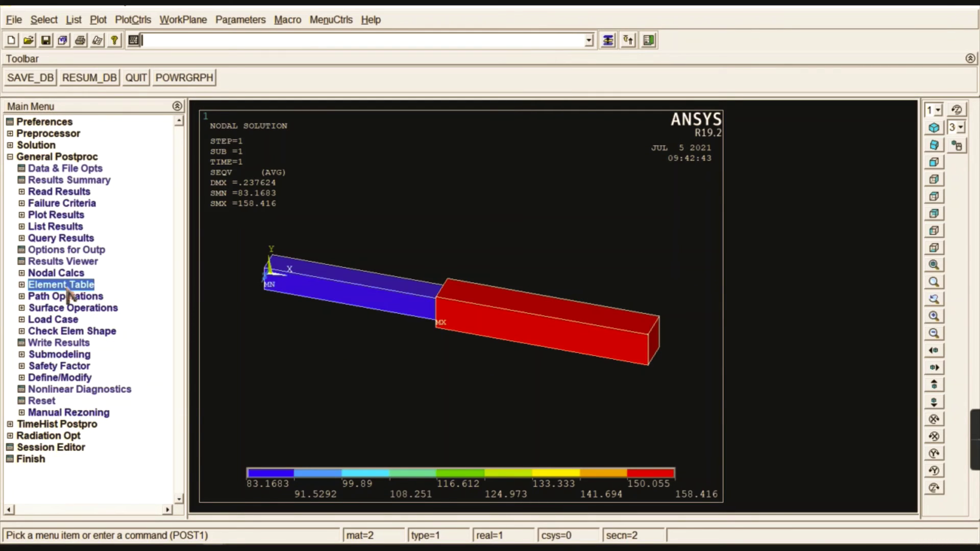
- Plot the line element results with LS1 at nodes I and J on the undeformed shape, shown in front view
left_click(58, 215)
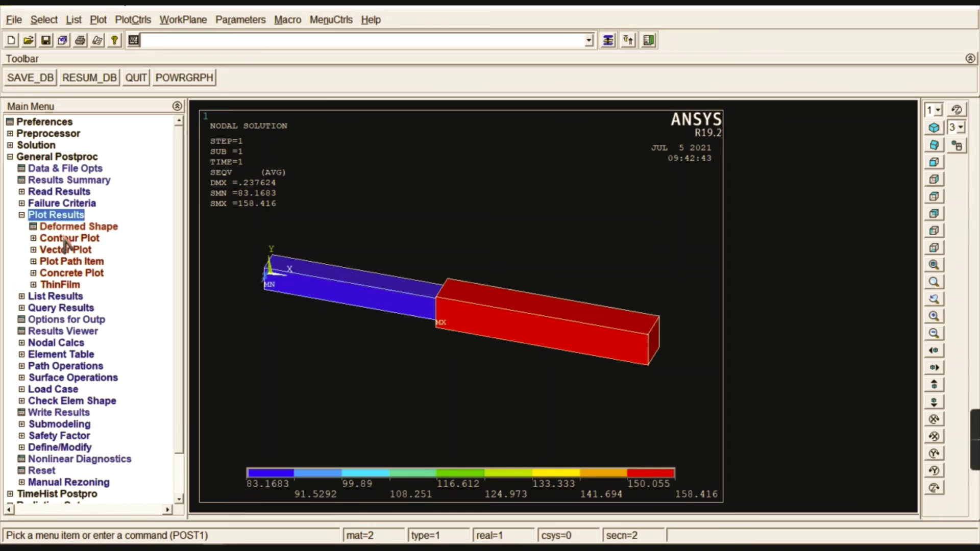
left_click(63, 239)
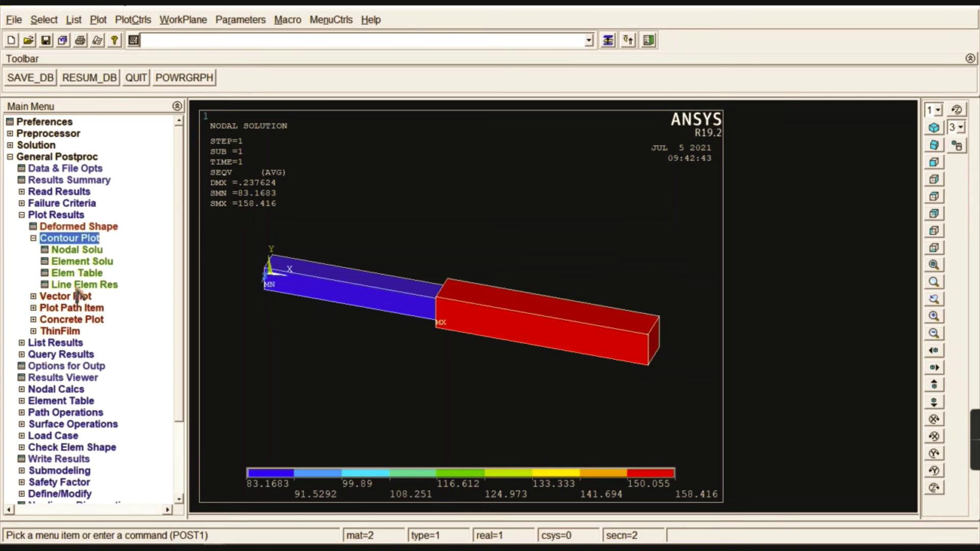
left_click(97, 285)
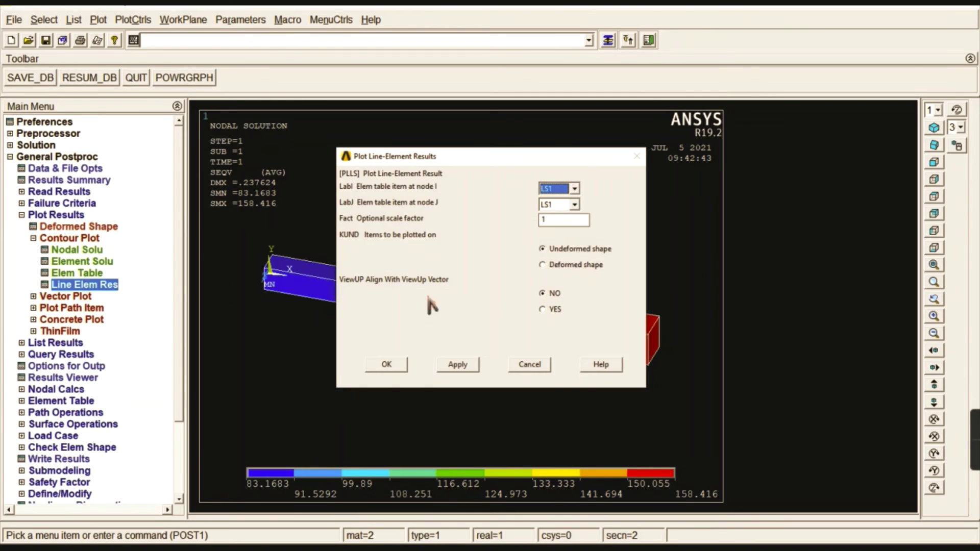
left_click(387, 364)
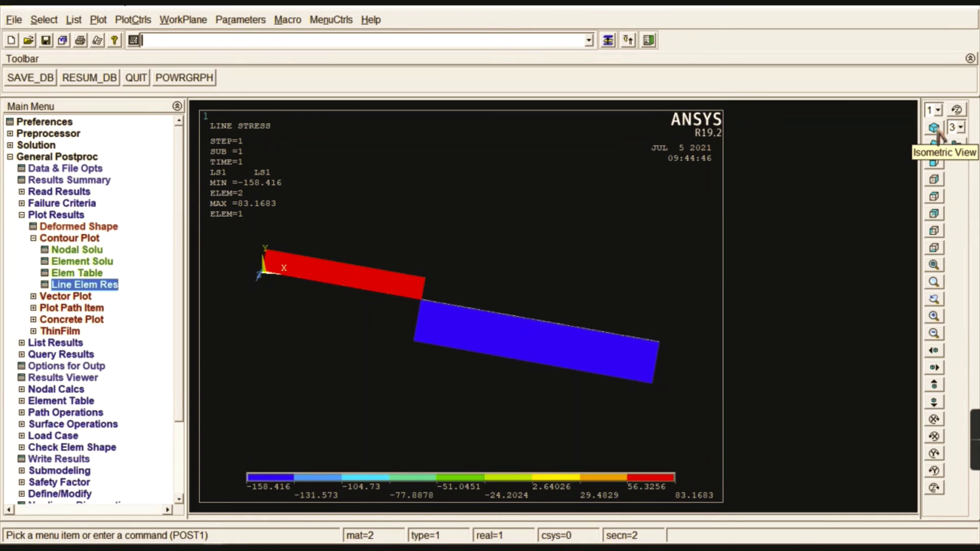
left_click(934, 162)
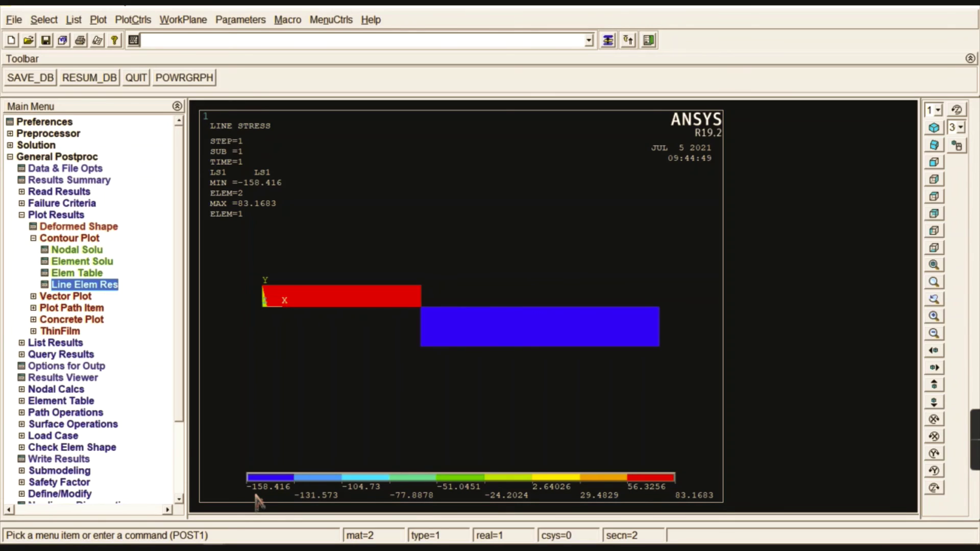
left_click(62, 238)
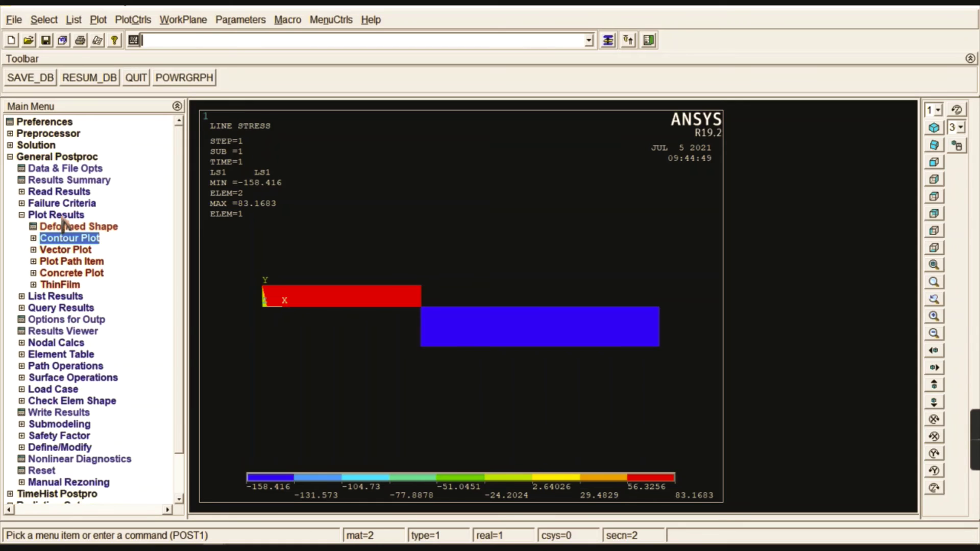
left_click(61, 215)
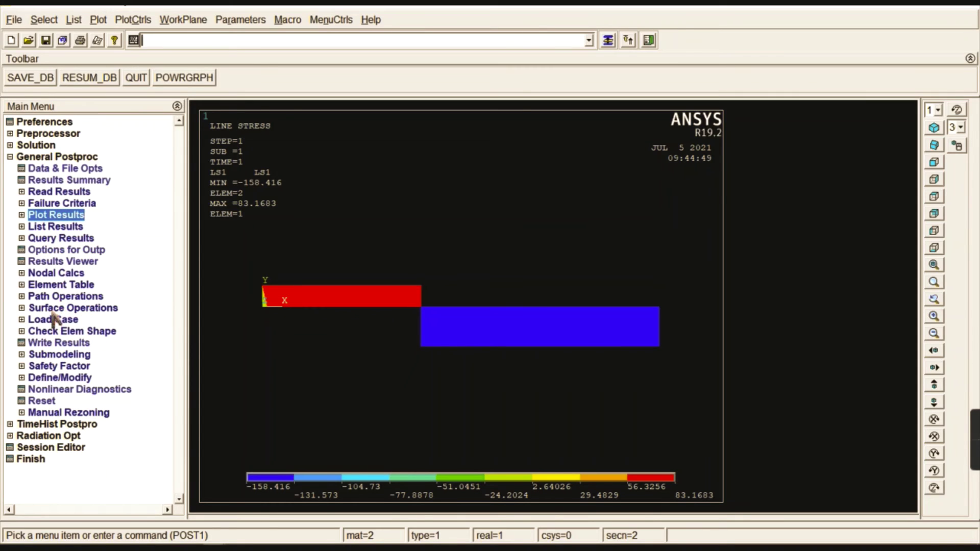
- Add a second element table item by sequence number as LS, 2
left_click(53, 285)
left_click(56, 297)
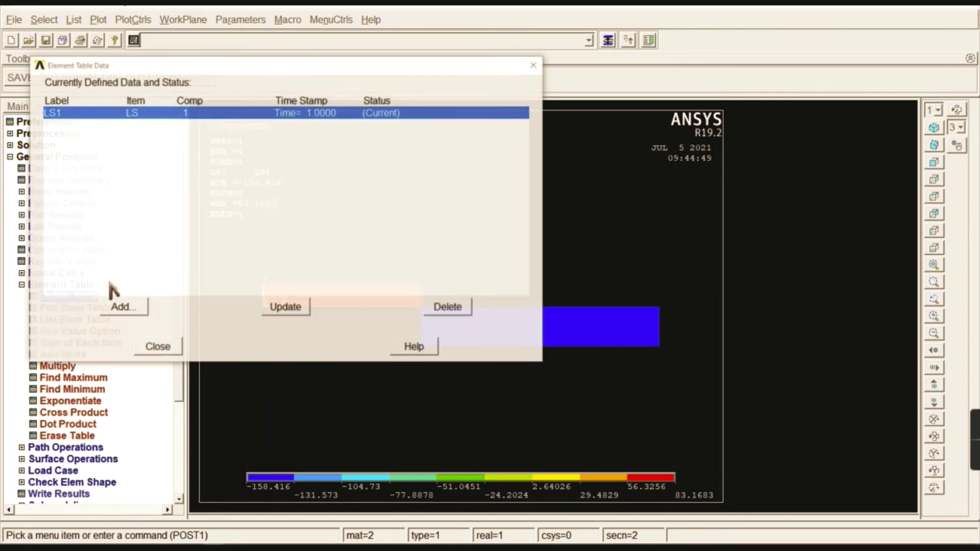
left_click(129, 308)
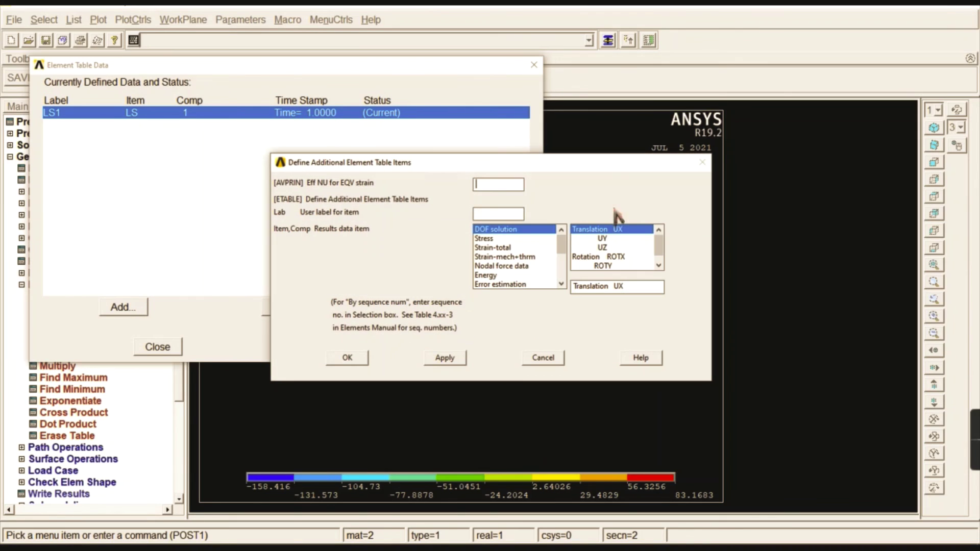
left_click_drag(561, 244, 564, 279)
left_click(537, 285)
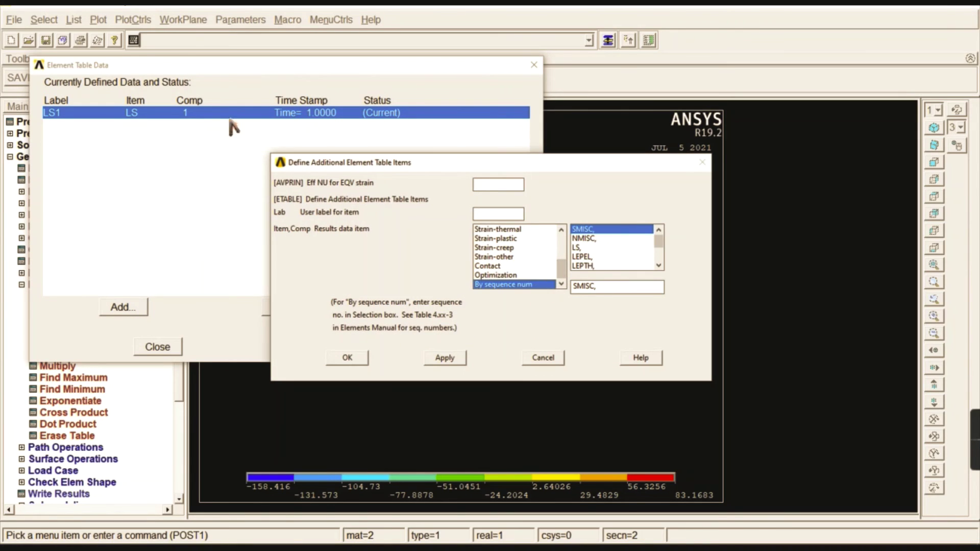
left_click(659, 255)
left_click_drag(660, 258, 660, 245)
left_click(584, 248)
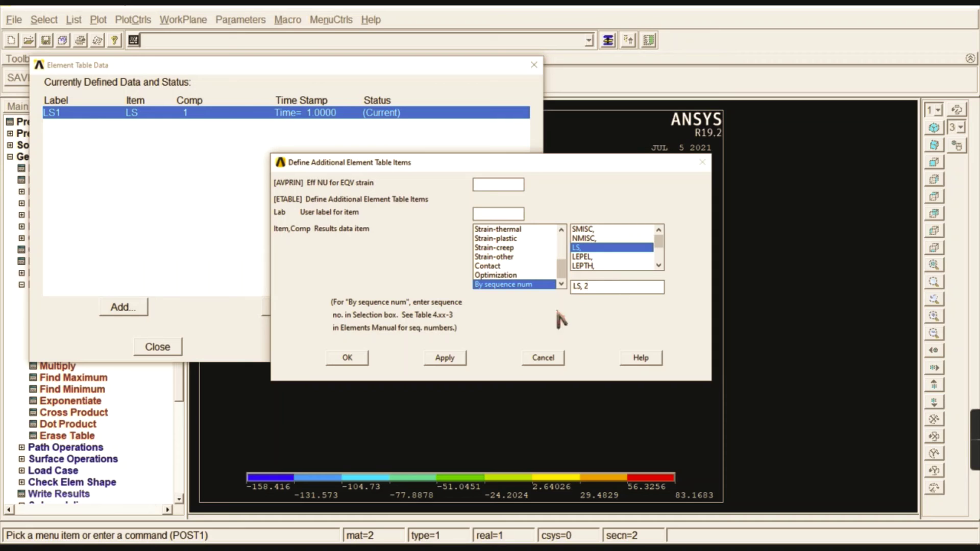
left_click(348, 358)
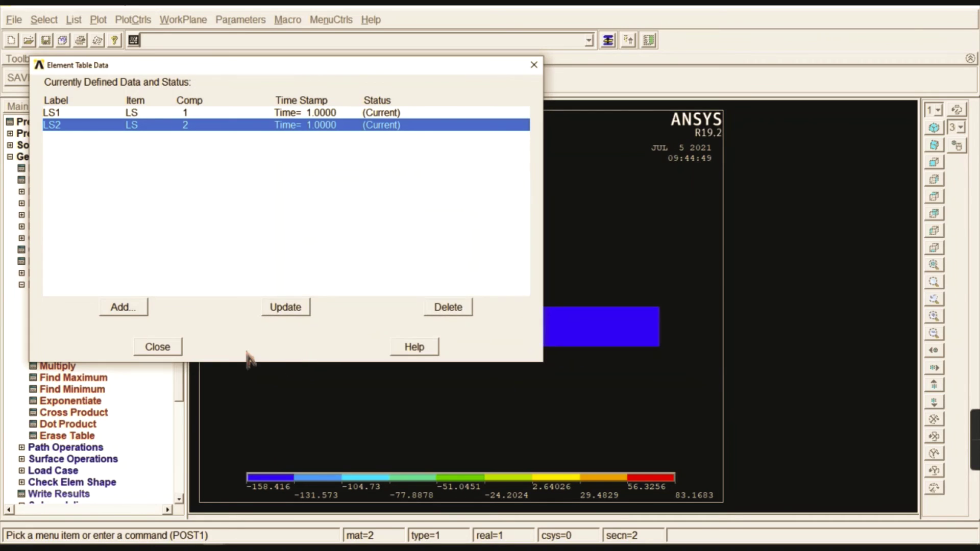
left_click(158, 348)
left_click(62, 285)
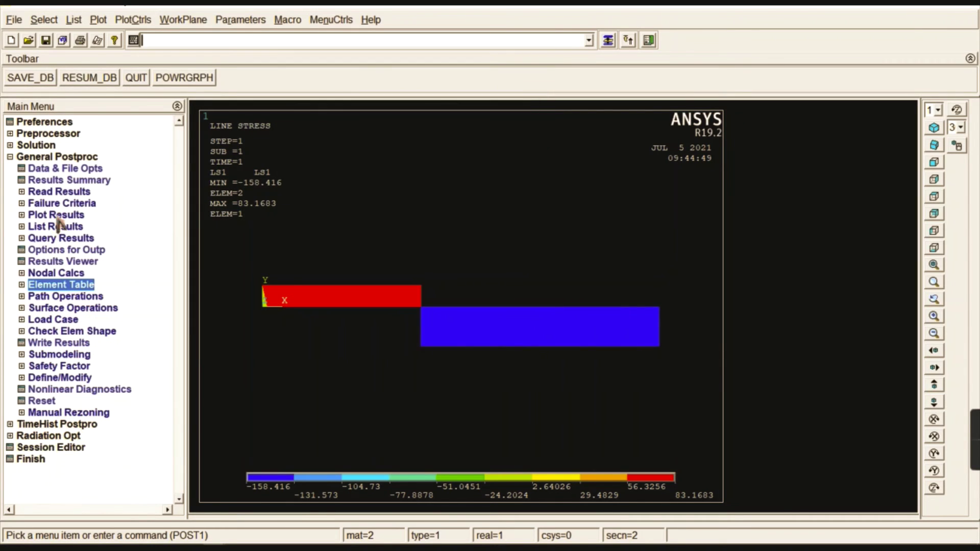
- Plot the line element results with LS1 at node I and LS2 at node J on the undeformed shape
left_click(56, 216)
left_click(69, 238)
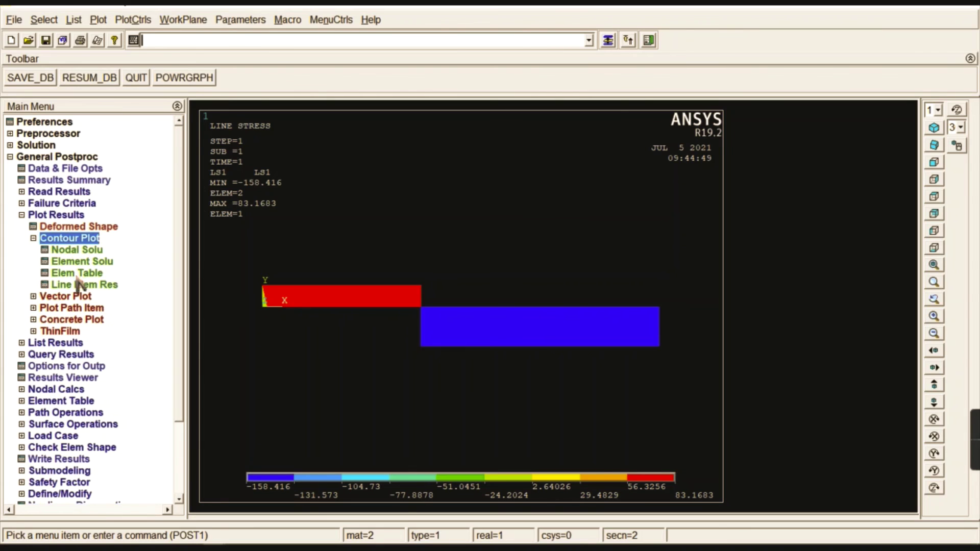
left_click(78, 283)
left_click(574, 204)
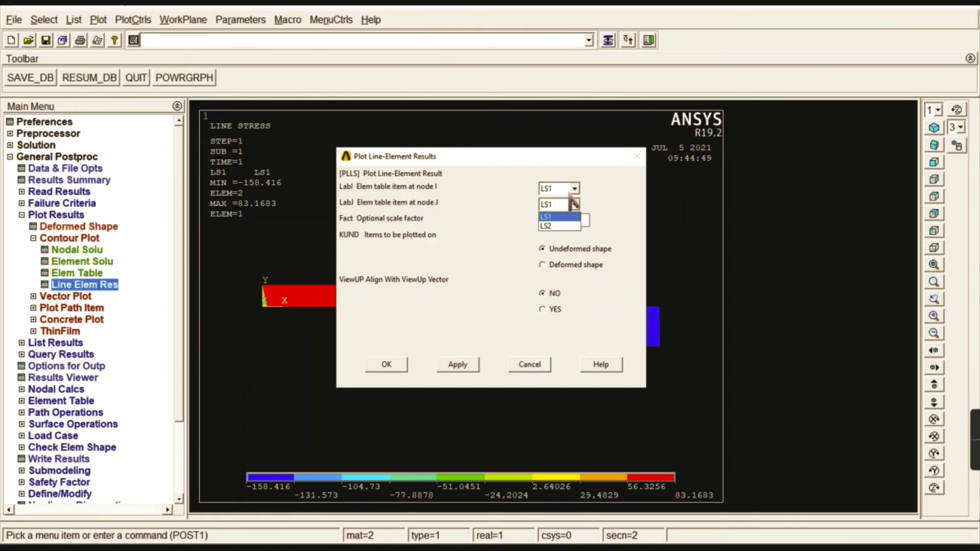
left_click(550, 226)
left_click(390, 365)
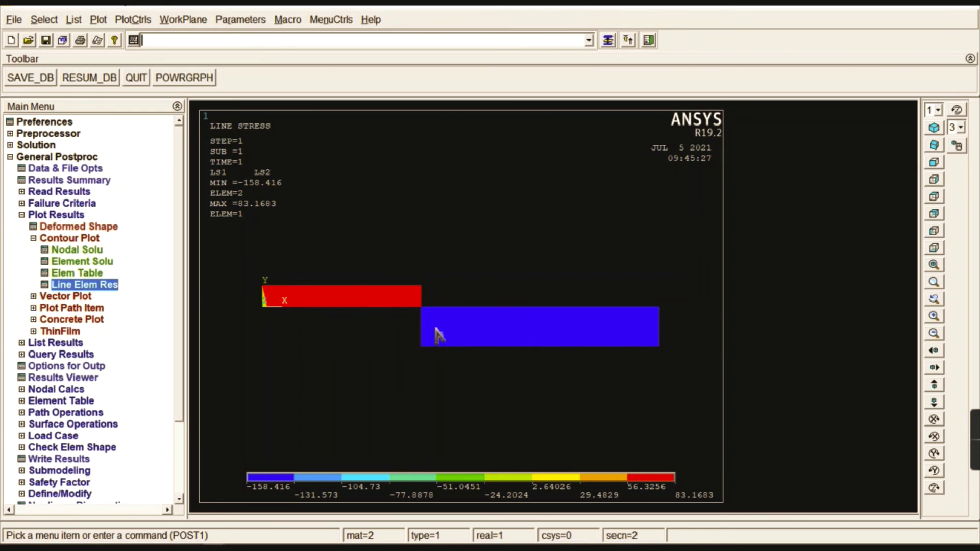
- Plot the nodal von Mises stress contour of the bar with the deformed shape only, shown in oblique view
left_click(75, 239)
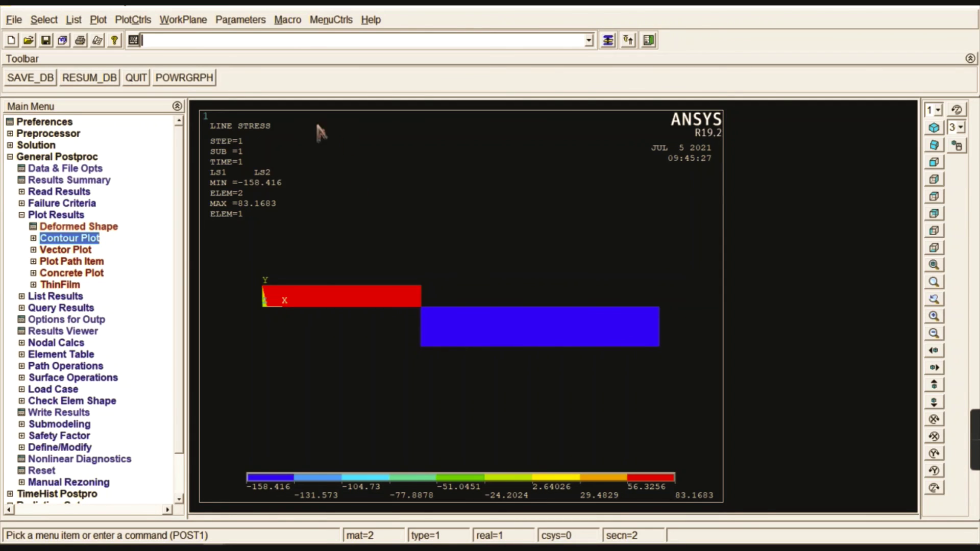
left_click(65, 216)
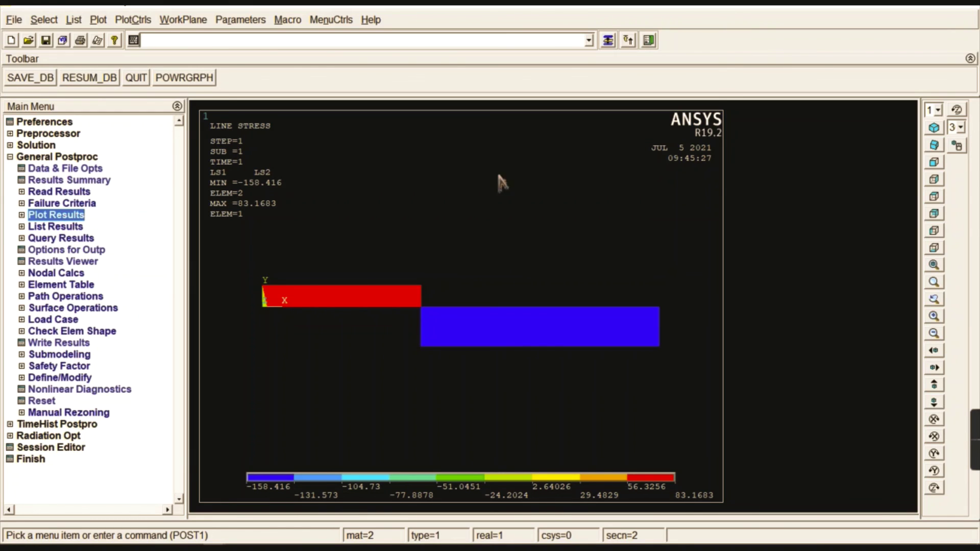
left_click(53, 216)
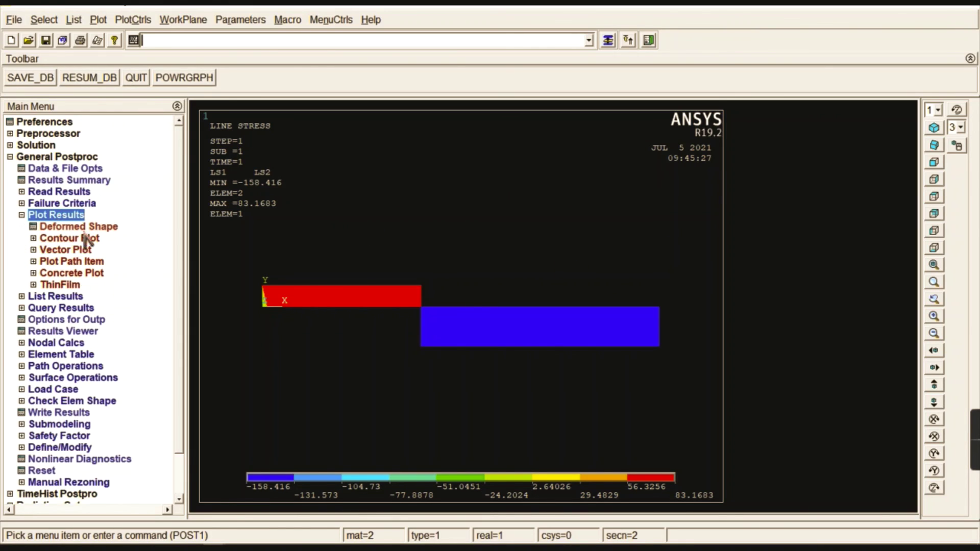
left_click(74, 238)
left_click(77, 250)
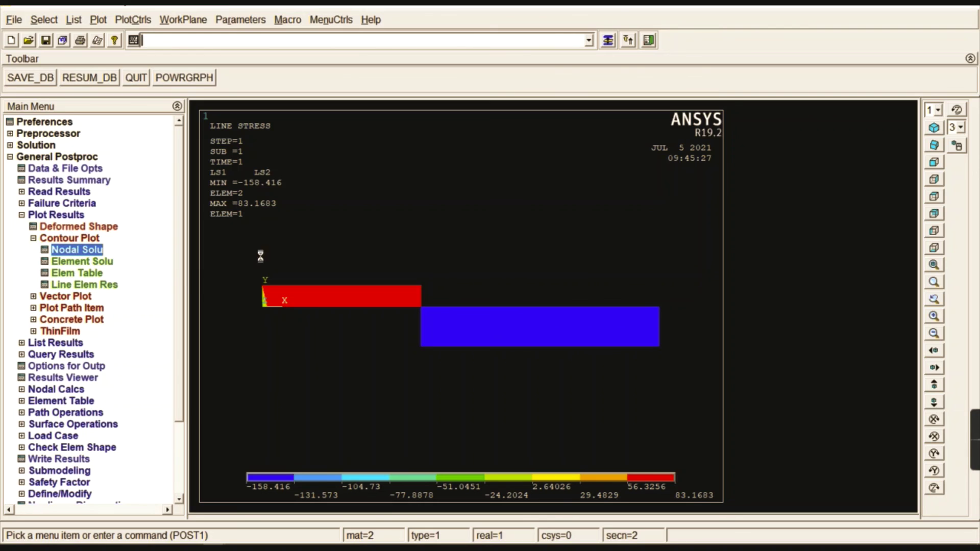
left_click(553, 398)
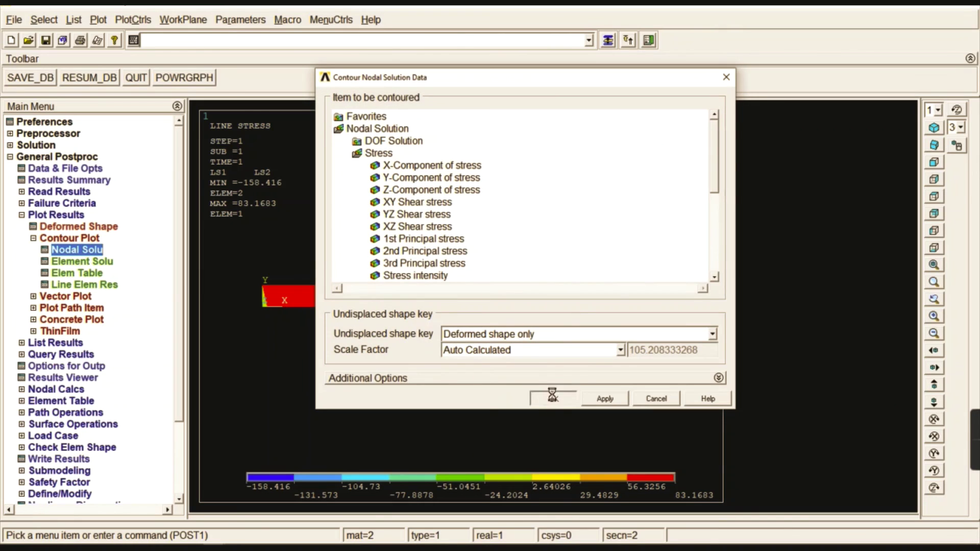
left_click(937, 147)
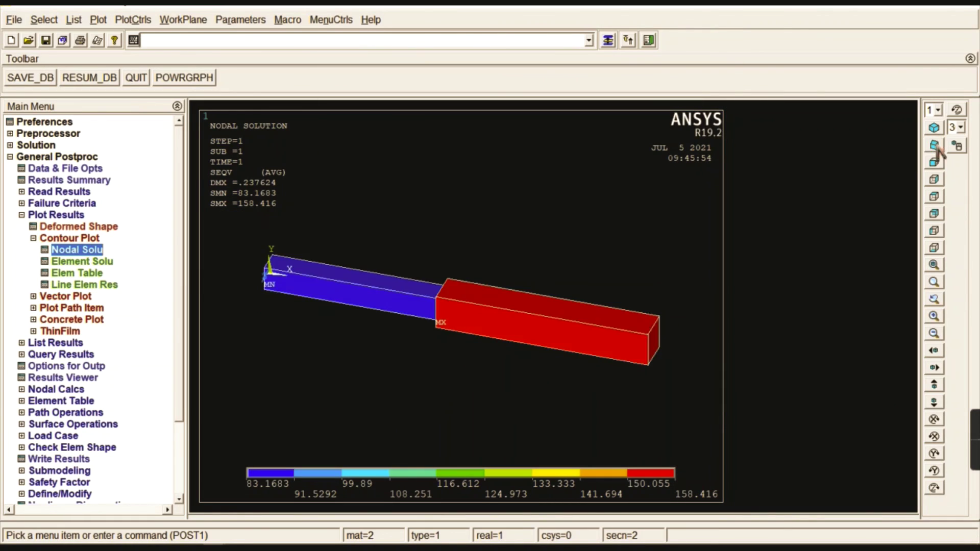
- Animate the deformed results for von Mises stress (SEQV) with 10 frames and a 0.5-second delay, and stop and close the animation
left_click(133, 20)
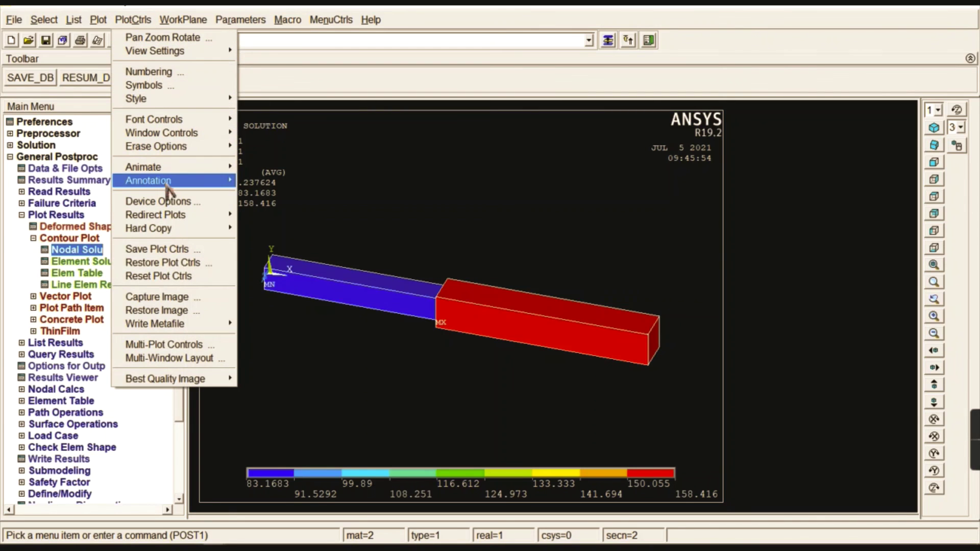
mouse_move(171, 168)
left_click(286, 208)
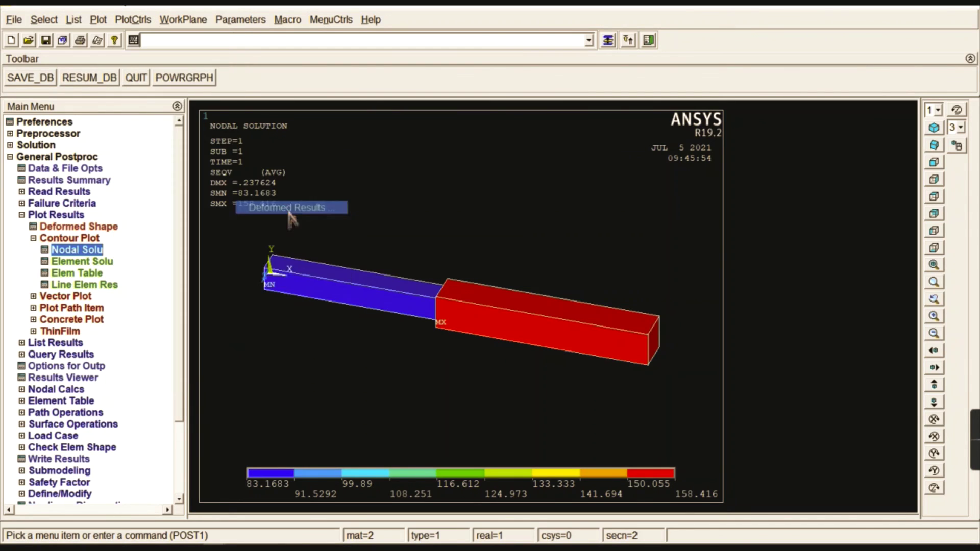
left_click(508, 259)
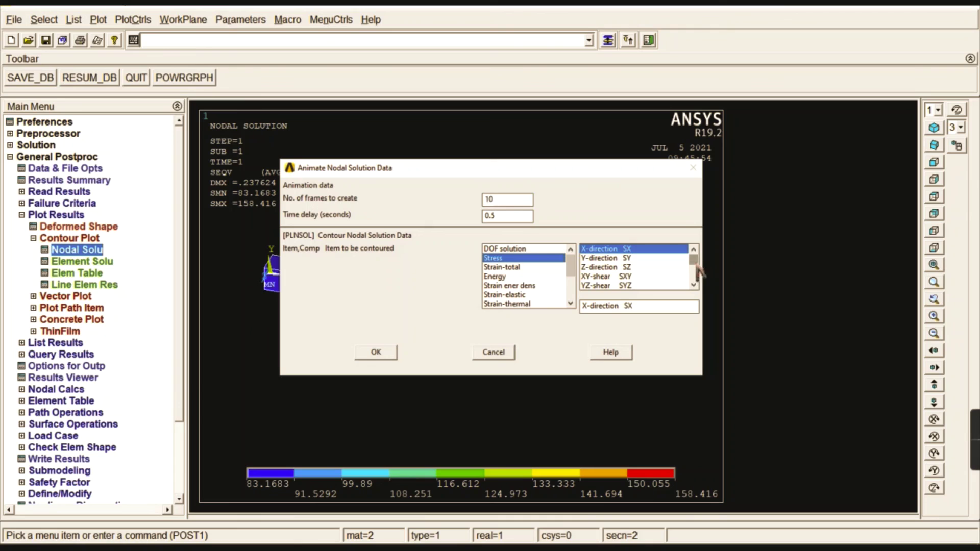
scroll(692, 278, "down", 2)
left_click(626, 285)
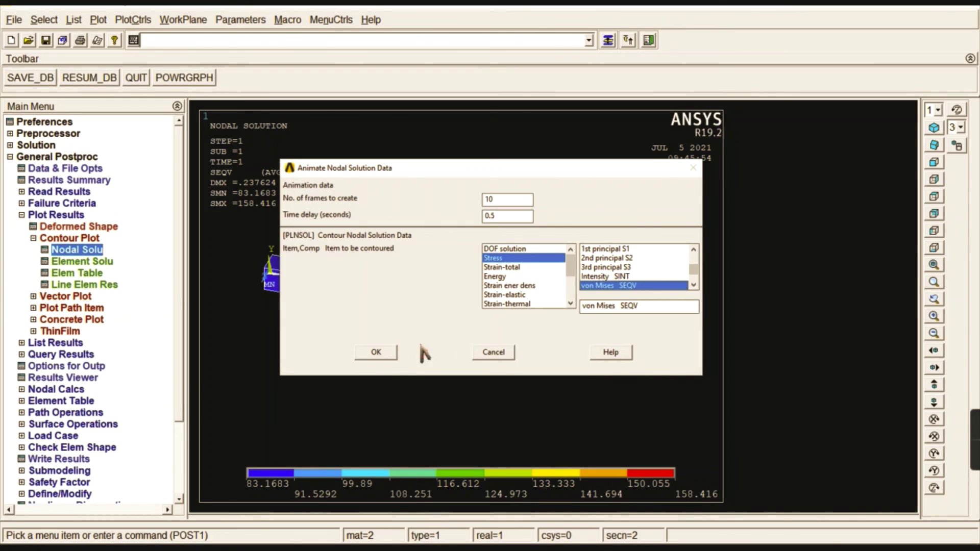
left_click(375, 352)
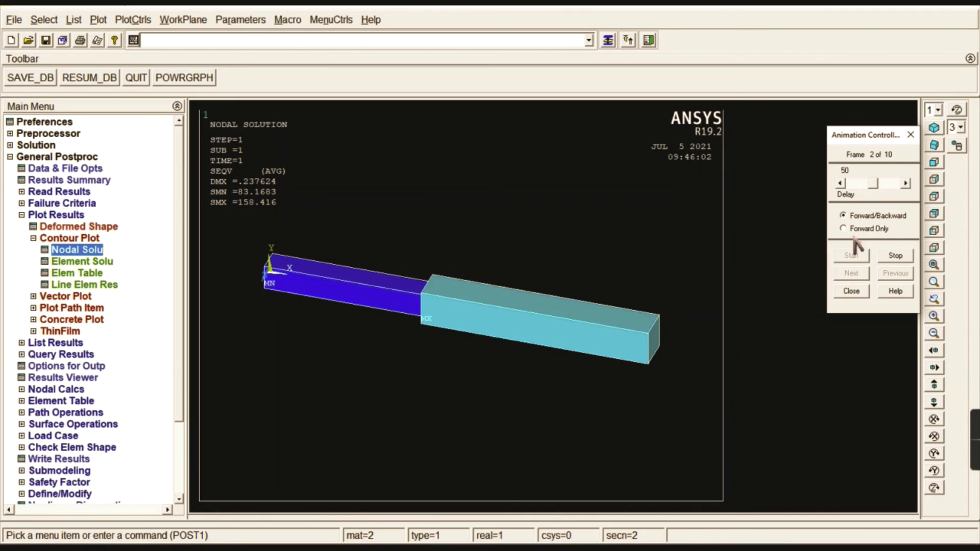
left_click(895, 256)
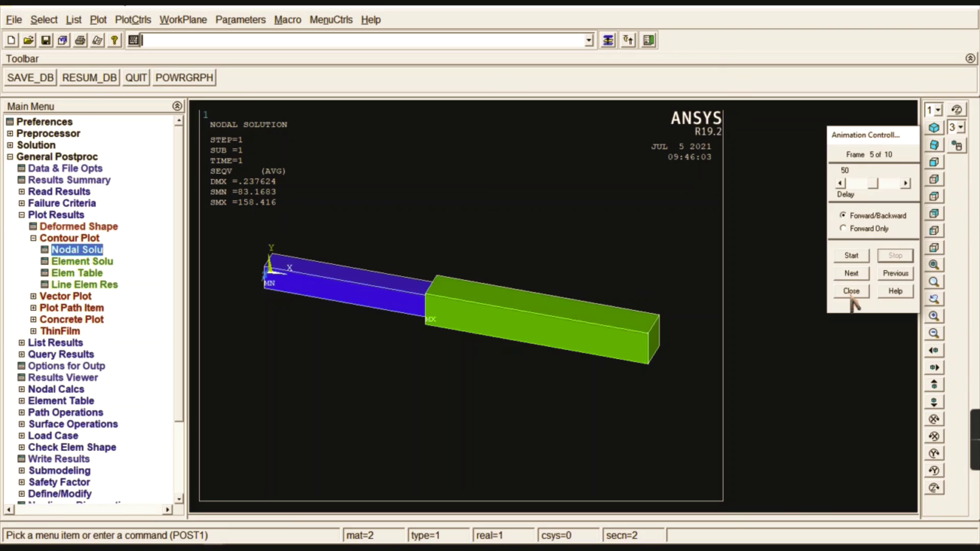
left_click(851, 292)
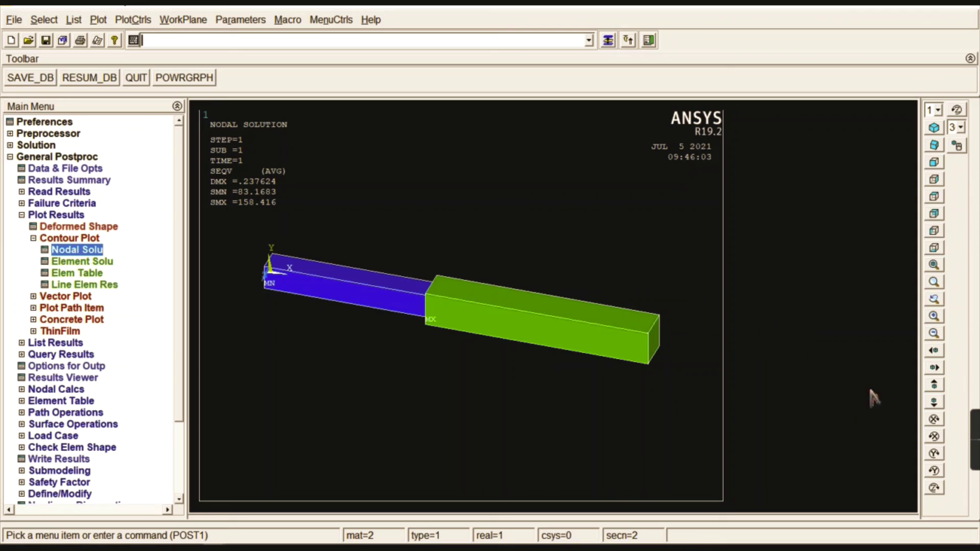
mouse_move(972, 439)
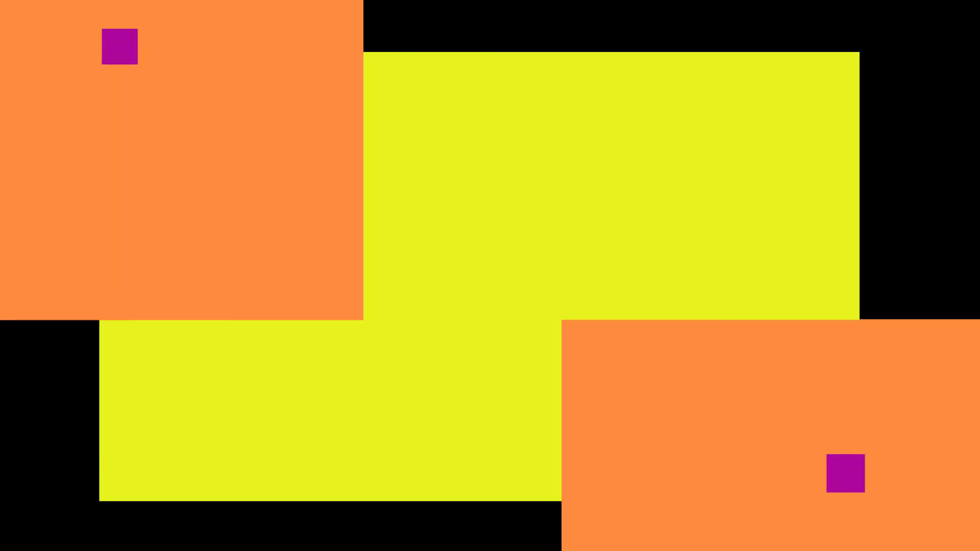